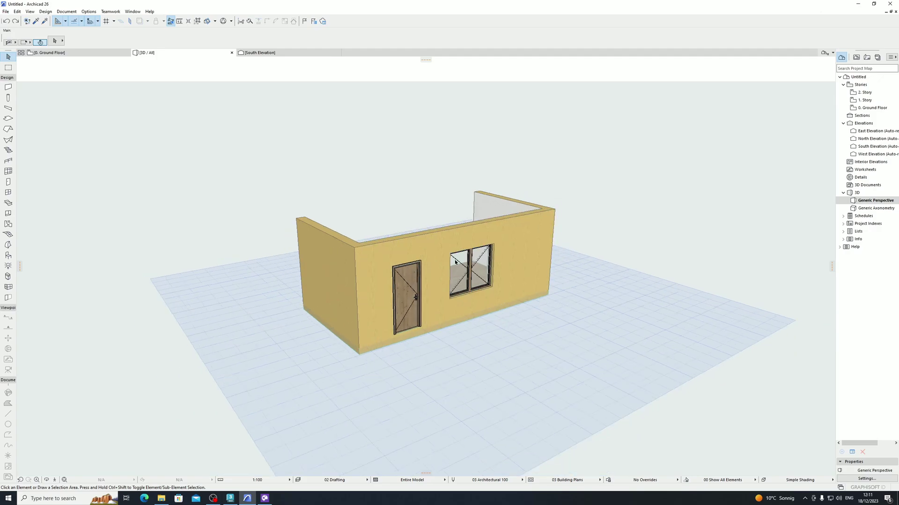
Orbit the Archicad 3D view of the walls, door and window to show the surrounding floor.
{"action": "mouse_move", "coordinate": [505, 271]}
{"action": "middle_mouse_down", "text": "shift"}
{"action": "mouse_move", "coordinate": [531, 297]}
{"action": "mouse_move", "coordinate": [567, 295]}
{"action": "mouse_move", "coordinate": [375, 301]}
{"action": "mouse_move", "coordinate": [594, 257]}
{"action": "mouse_move", "coordinate": [459, 315]}
{"action": "mouse_move", "coordinate": [588, 277]}
{"action": "mouse_move", "coordinate": [126, 342]}
{"action": "mouse_move", "coordinate": [506, 330]}
{"action": "mouse_move", "coordinate": [479, 331]}
{"action": "mouse_move", "coordinate": [499, 306]}
{"action": "mouse_move", "coordinate": [486, 304]}
{"action": "middle_mouse_up", "text": "shift"}
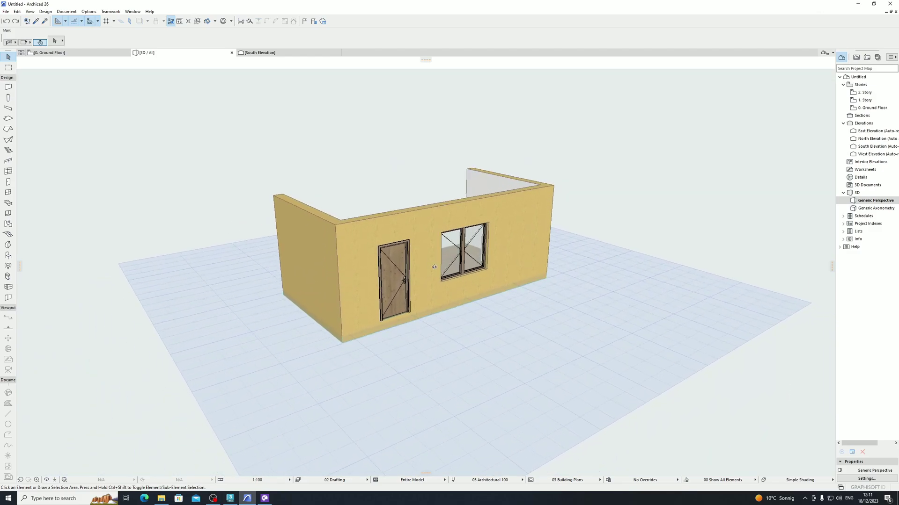
Export the model as SketchUp file 3dsmax.skp, replacing the existing copy, with default export options.
{"action": "left_click", "coordinate": [6, 11]}
{"action": "left_click", "coordinate": [28, 68]}
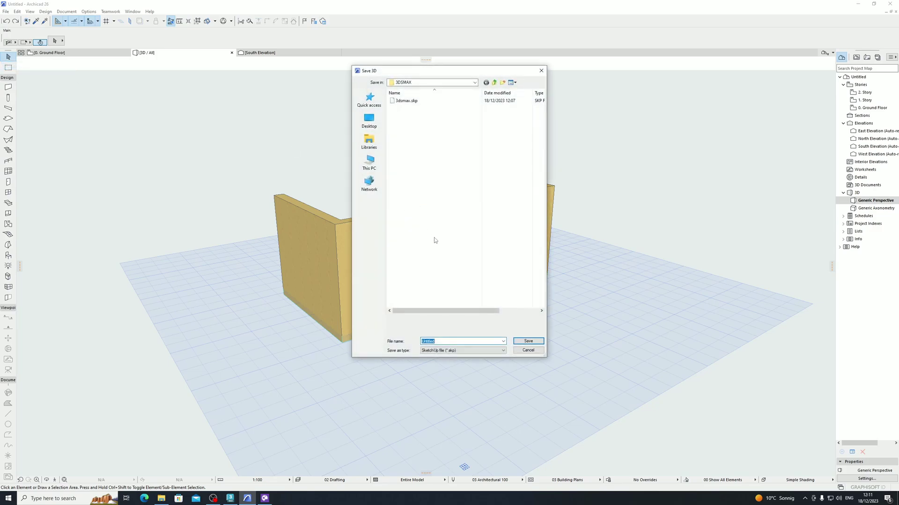
{"action": "left_click", "coordinate": [407, 100]}
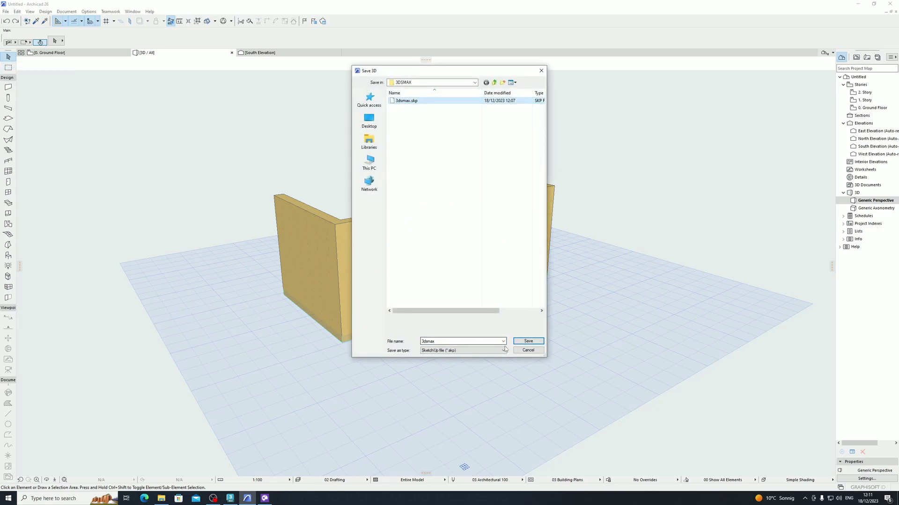
{"action": "left_click", "coordinate": [521, 342]}
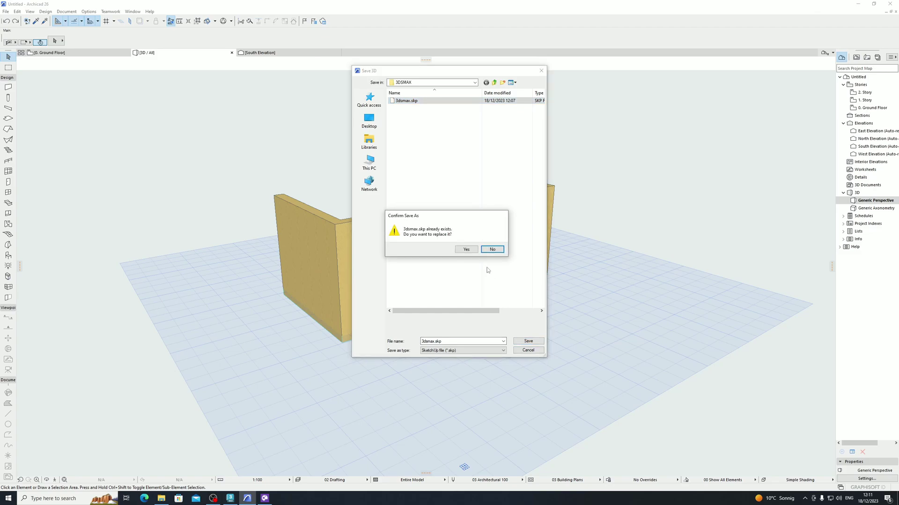
{"action": "left_click", "coordinate": [470, 249]}
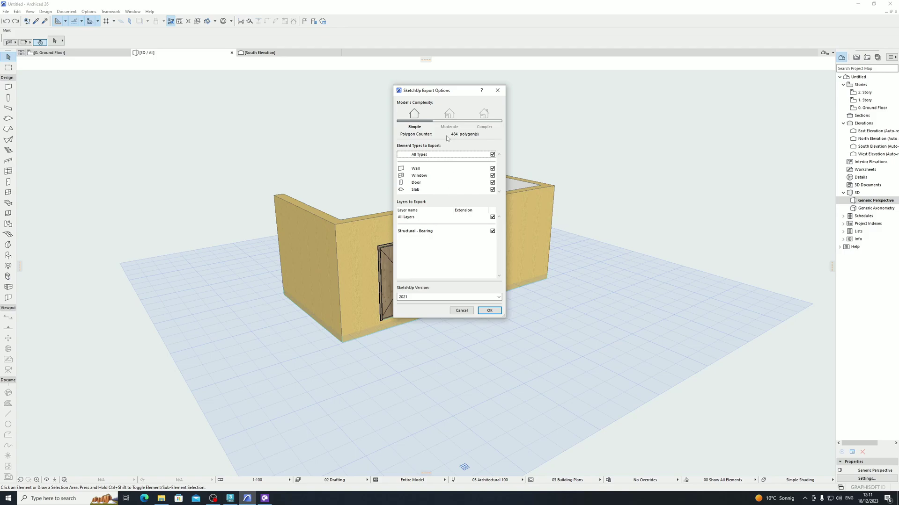
{"action": "left_click_drag", "start_coordinate": [442, 91], "coordinate": [618, 102]}
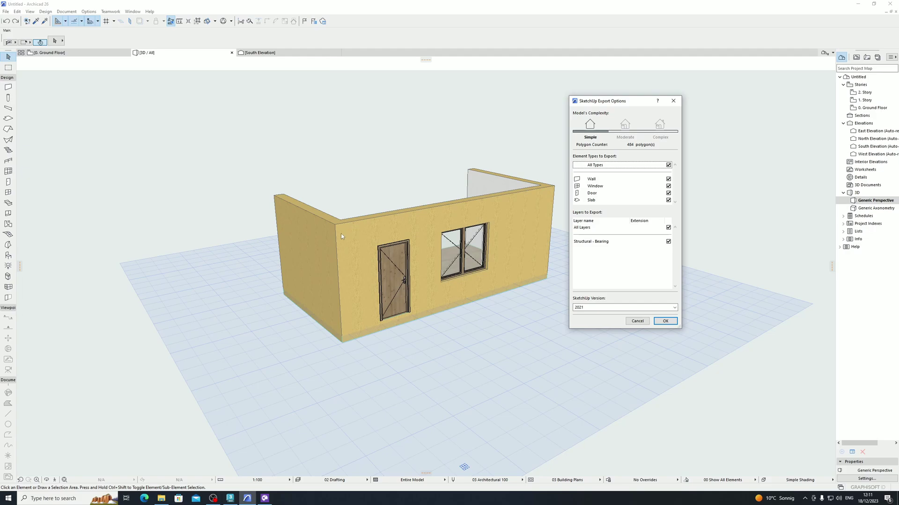
{"action": "left_click", "coordinate": [664, 322]}
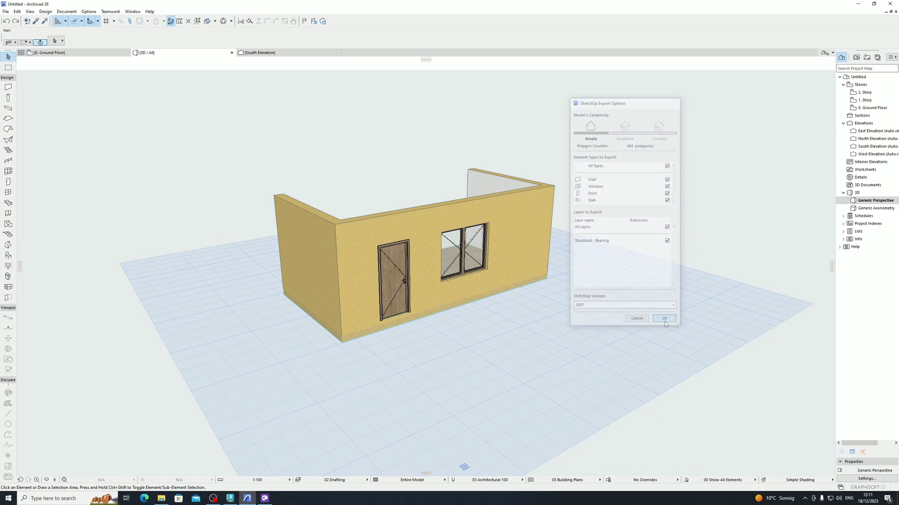
In 3ds Max, start a File > Import > Merge and browse to the Desktop's 3DSMAX folder.
{"action": "left_click", "coordinate": [230, 498]}
{"action": "left_click", "coordinate": [6, 13]}
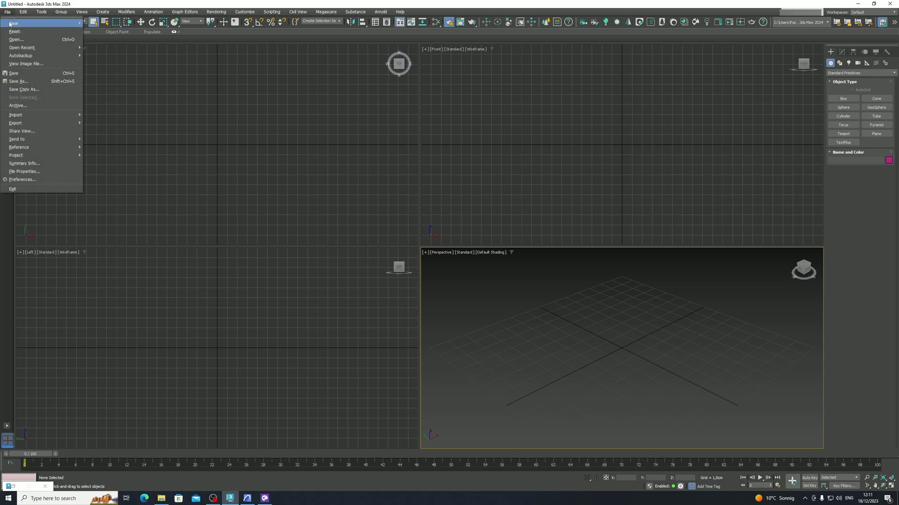
{"action": "mouse_move", "coordinate": [15, 114]}
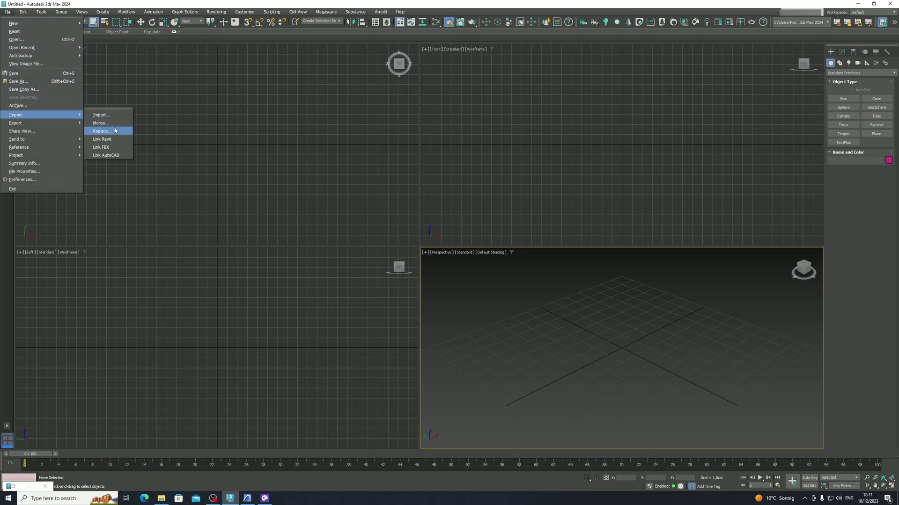
{"action": "left_click", "coordinate": [116, 124]}
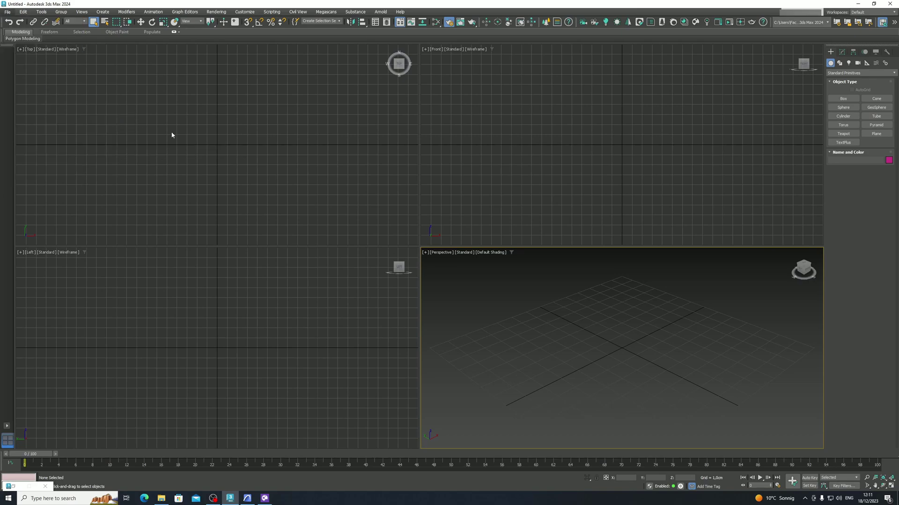
{"action": "left_click", "coordinate": [20, 75]}
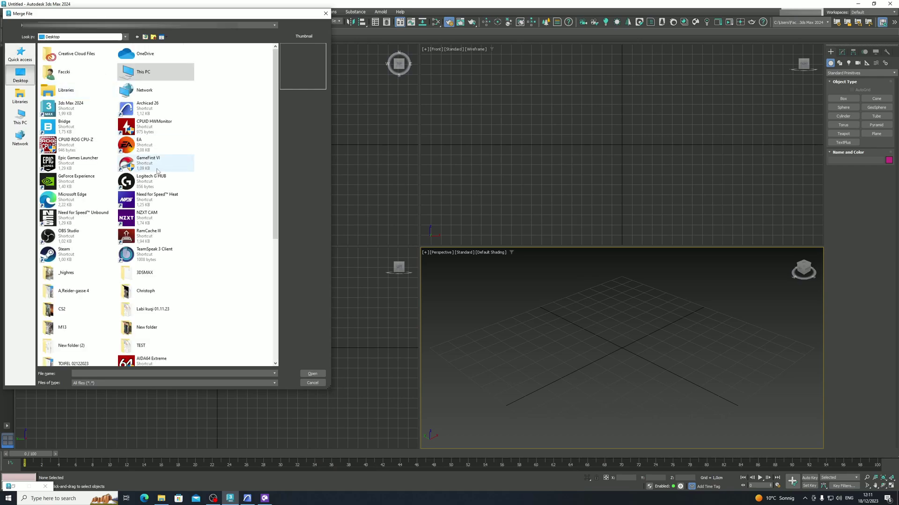
{"action": "scroll", "coordinate": [149, 187], "scroll_direction": "down", "scroll_amount": 5}
{"action": "scroll", "coordinate": [150, 158], "scroll_direction": "up", "scroll_amount": 3}
{"action": "double_click", "coordinate": [146, 208]}
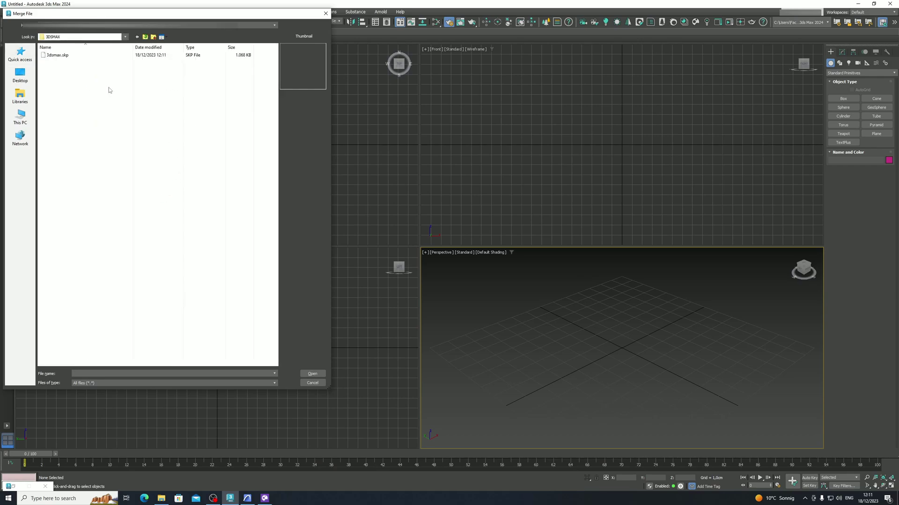
Set the file filter to All files and open 3dsmax.skp for import.
{"action": "left_click", "coordinate": [93, 56]}
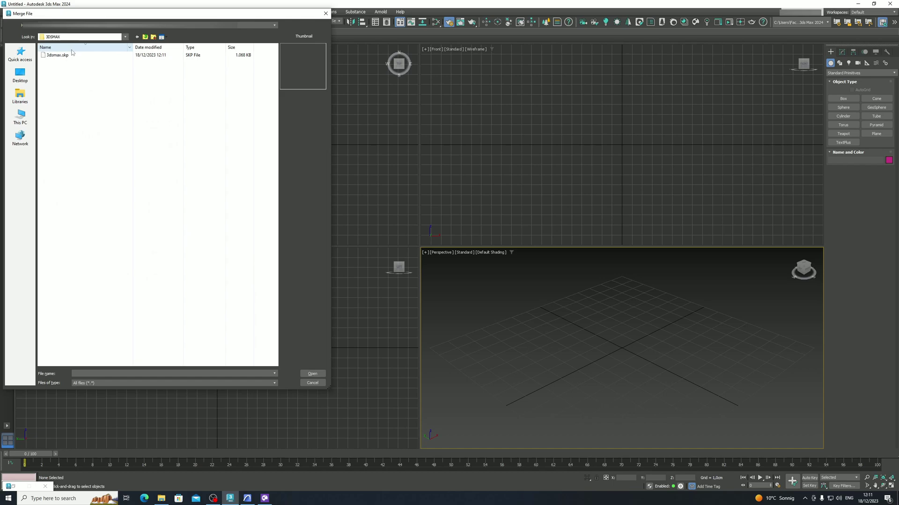
{"action": "left_click", "coordinate": [107, 383]}
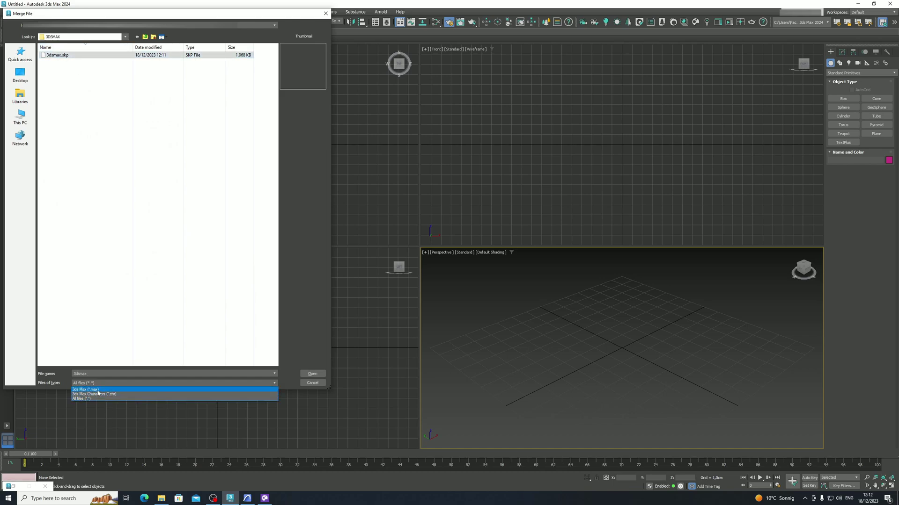
{"action": "left_click", "coordinate": [98, 390]}
{"action": "left_click", "coordinate": [98, 384]}
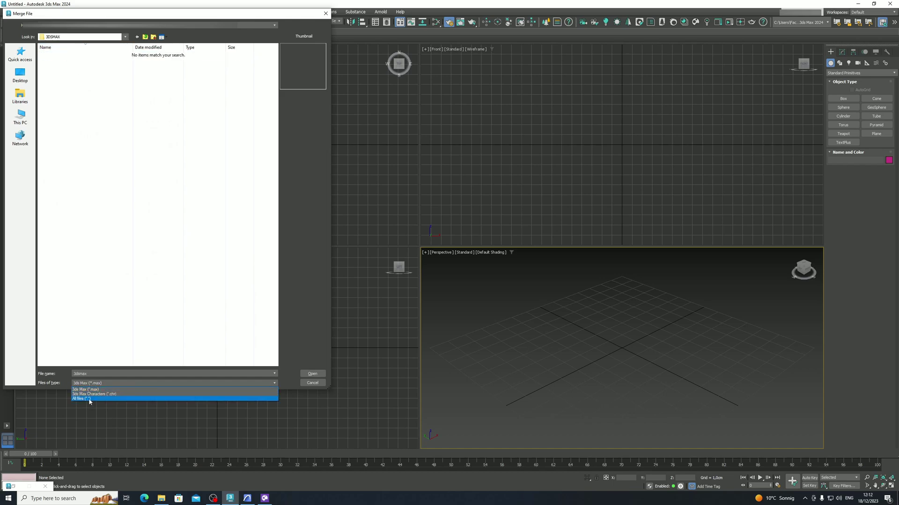
{"action": "left_click", "coordinate": [90, 399]}
{"action": "left_click", "coordinate": [312, 376]}
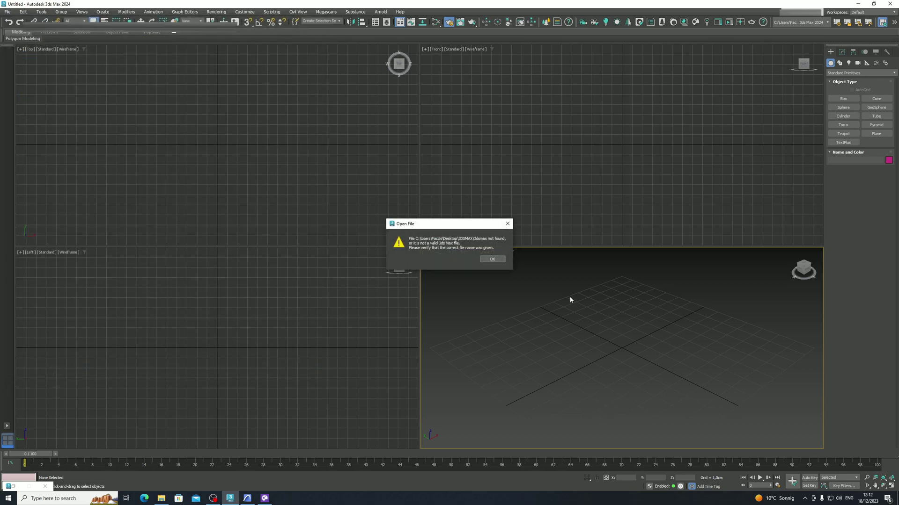
{"action": "left_click", "coordinate": [494, 258]}
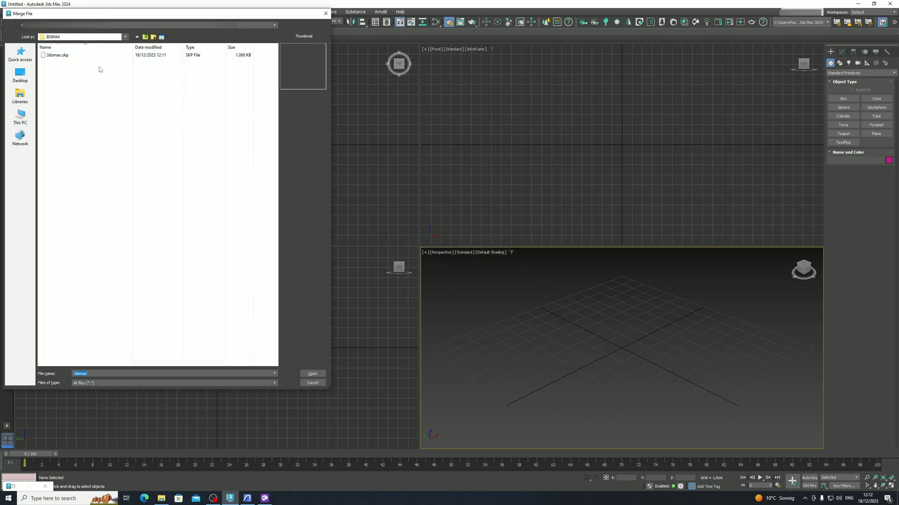
{"action": "left_click", "coordinate": [70, 55]}
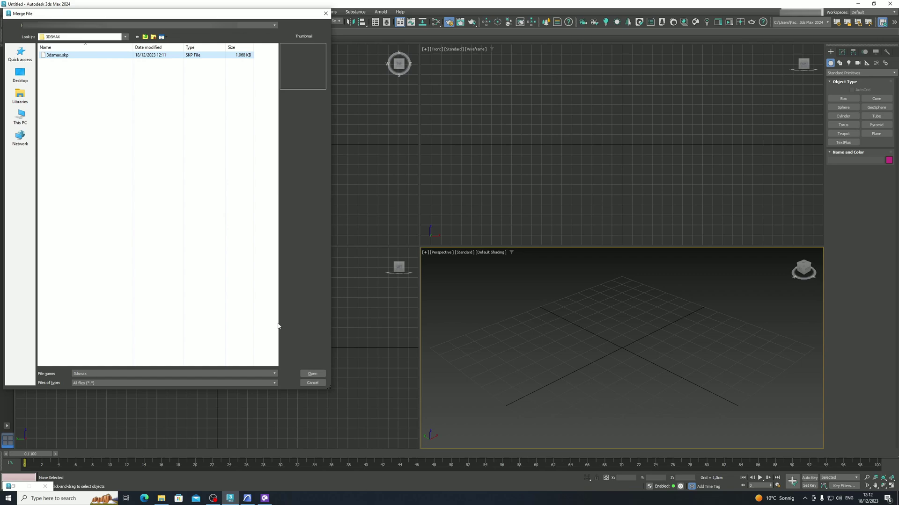
{"action": "left_click", "coordinate": [312, 374]}
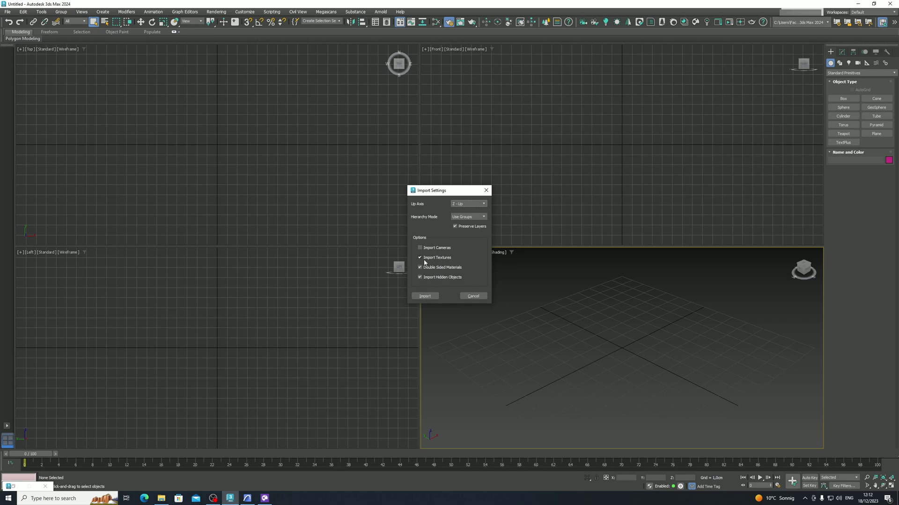
Import 3dsmax.skp with the current settings and maximize the Perspective viewport.
{"action": "left_click", "coordinate": [425, 296]}
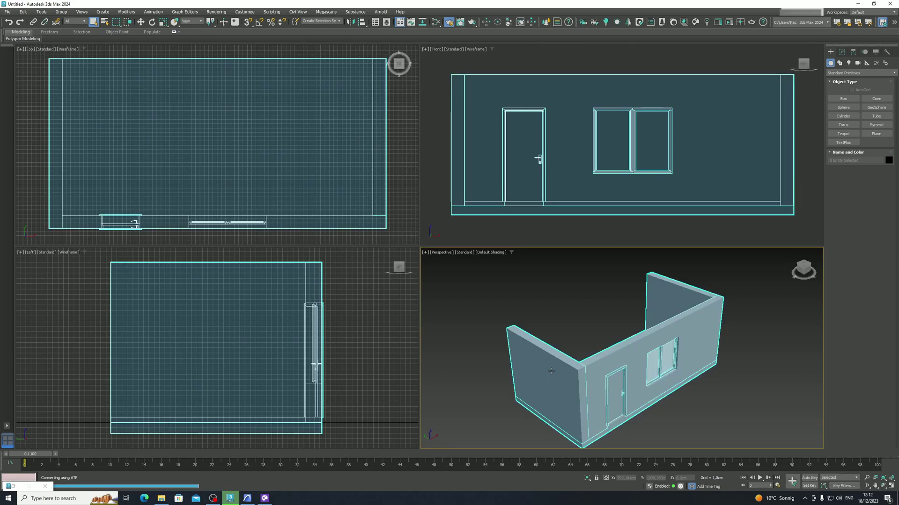
{"action": "left_click", "coordinate": [488, 301]}
{"action": "key", "text": "alt+w"}
{"action": "scroll", "coordinate": [498, 315], "scroll_direction": "down", "scroll_amount": 5}
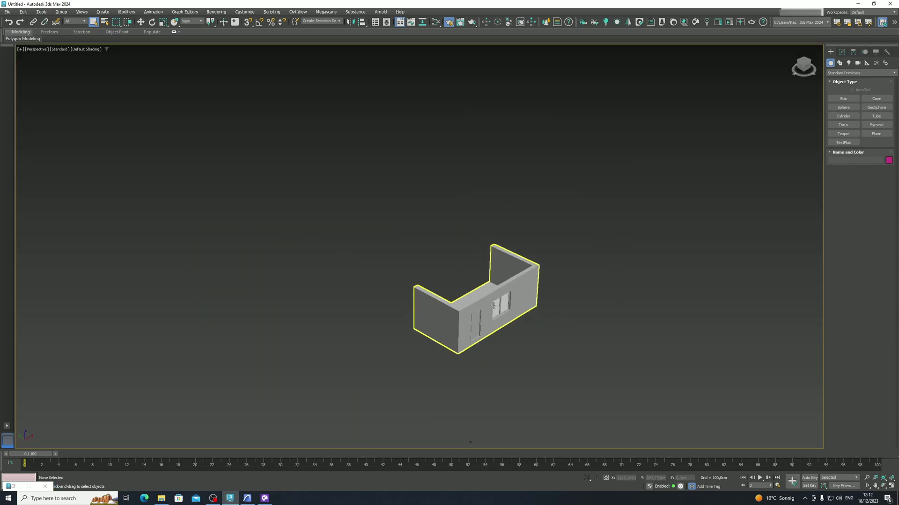
{"action": "scroll", "coordinate": [475, 356], "scroll_direction": "up", "scroll_amount": 2}
Ungroup the imported wall group into separate wall panels.
{"action": "left_click", "coordinate": [410, 281]}
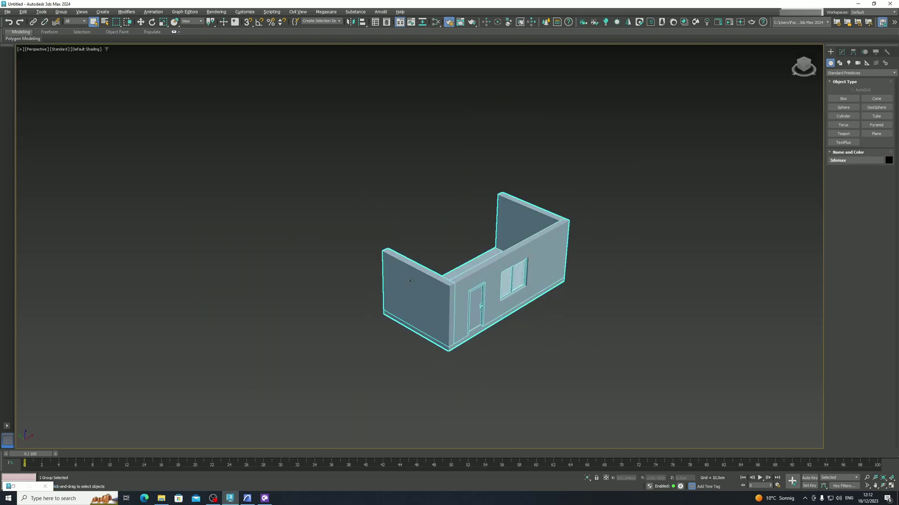
{"action": "left_click", "coordinate": [61, 12]}
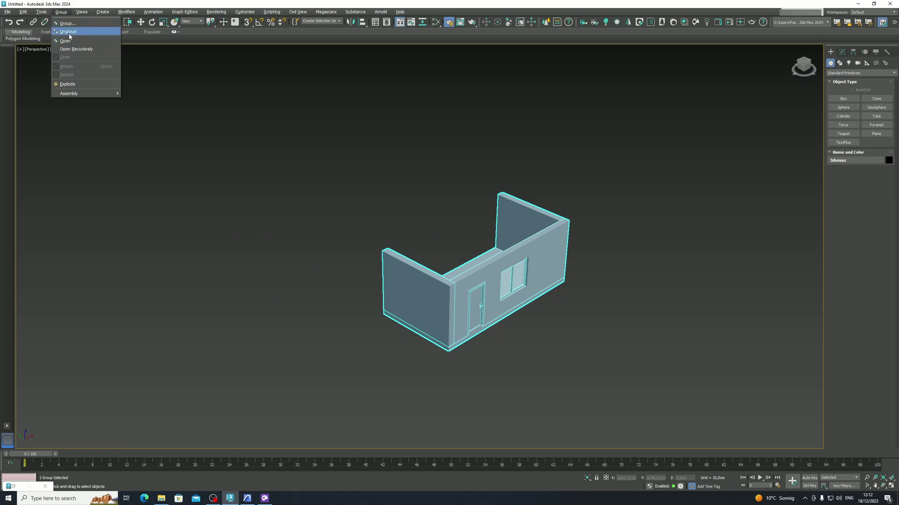
{"action": "left_click", "coordinate": [69, 31]}
{"action": "left_click", "coordinate": [328, 177]}
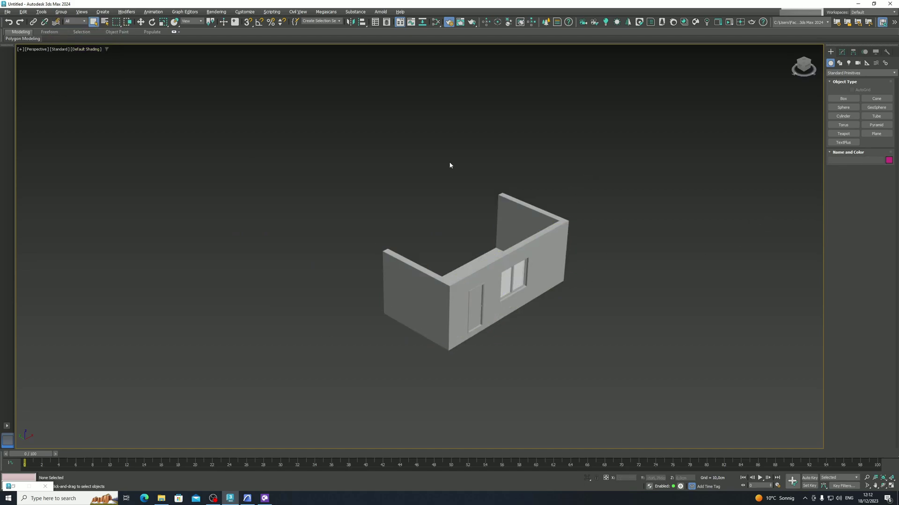
Select the left wall, start interactive Corona rendering, and enlarge the VFB with its side panel hidden.
{"action": "left_click", "coordinate": [416, 299]}
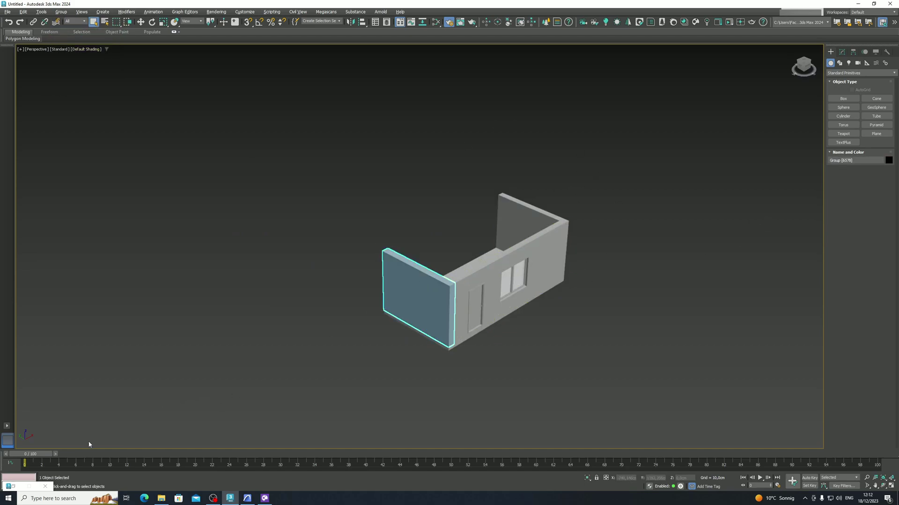
{"action": "left_click", "coordinate": [728, 24]}
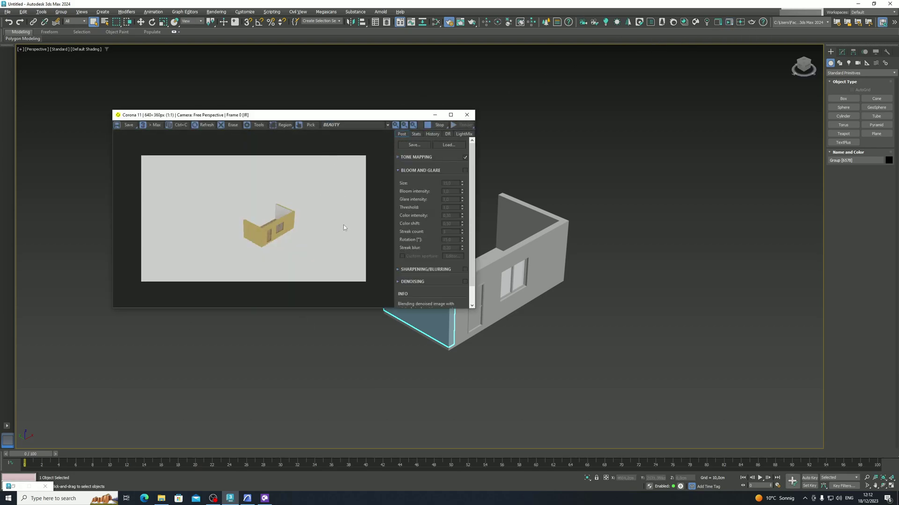
{"action": "left_click_drag", "start_coordinate": [196, 310], "coordinate": [196, 321]}
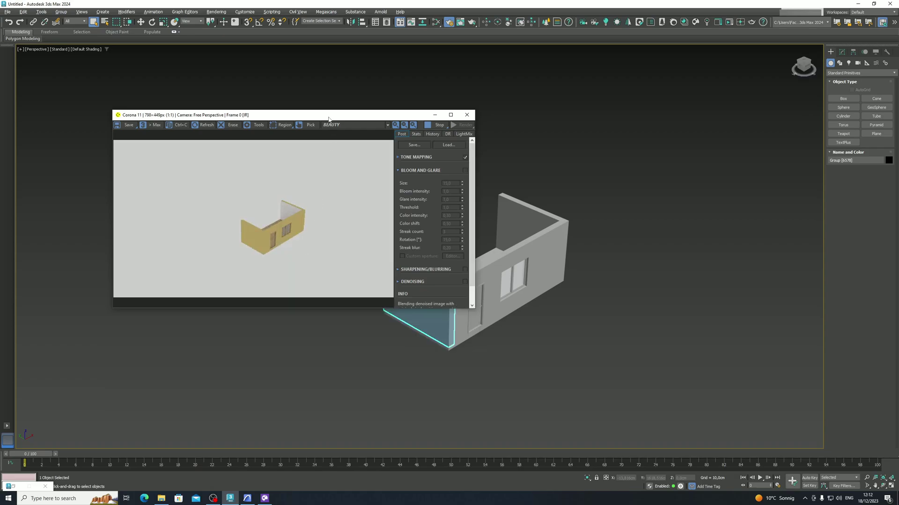
{"action": "left_click_drag", "start_coordinate": [281, 115], "coordinate": [177, 128]}
{"action": "scroll", "coordinate": [501, 292], "scroll_direction": "up", "scroll_amount": 3}
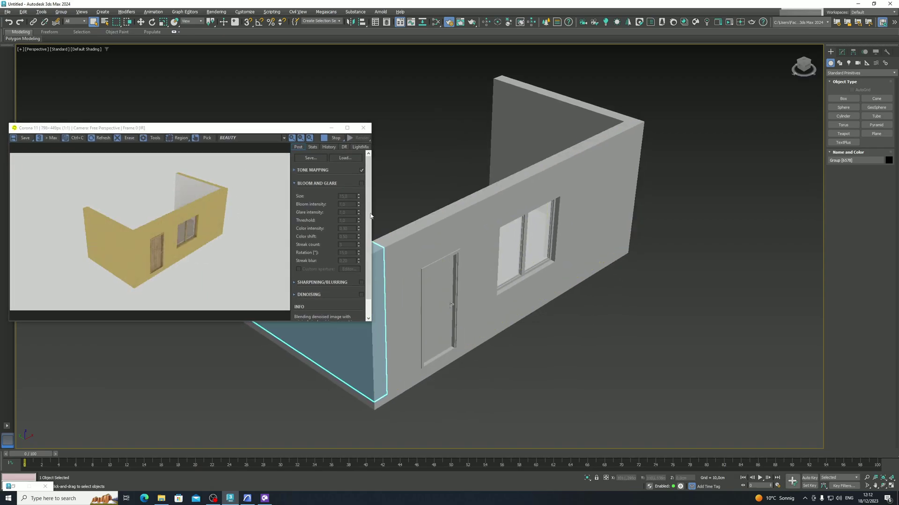
{"action": "left_click", "coordinate": [358, 321]}
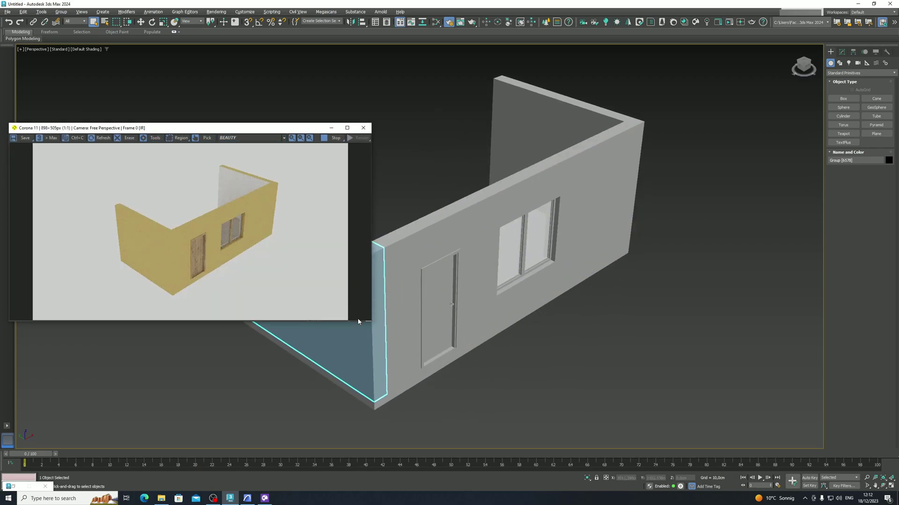
{"action": "left_click_drag", "start_coordinate": [372, 322], "coordinate": [371, 347]}
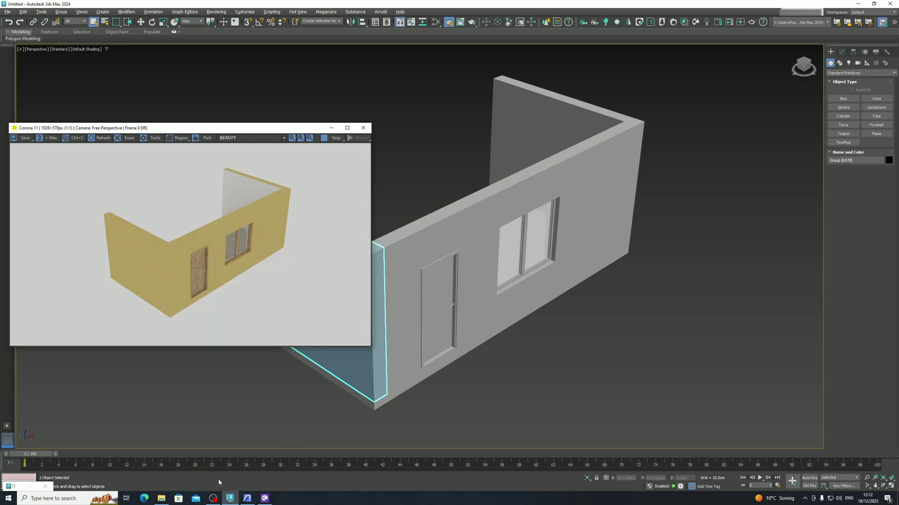
Load the left wall's Multi/Sub-Object material into the Slate Material Editor with Pick Material From Object.
{"action": "left_click", "coordinate": [8, 487]}
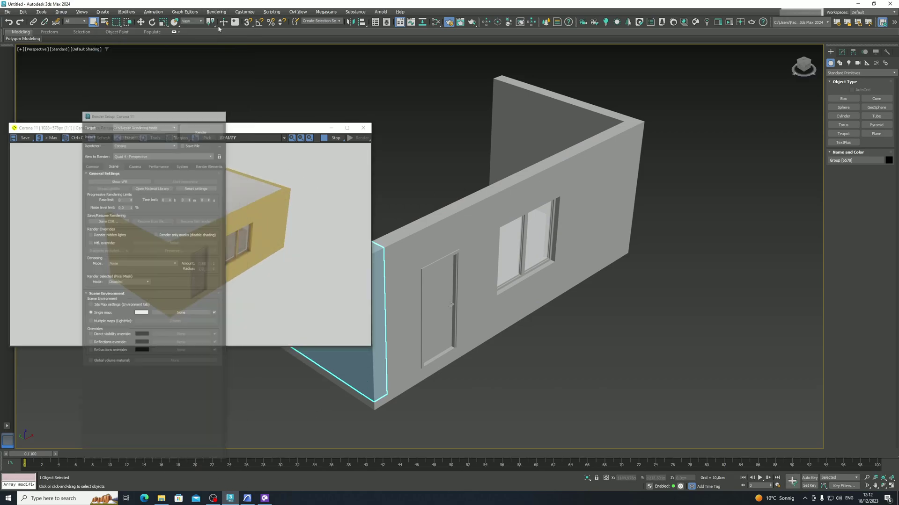
{"action": "left_click", "coordinate": [436, 22]}
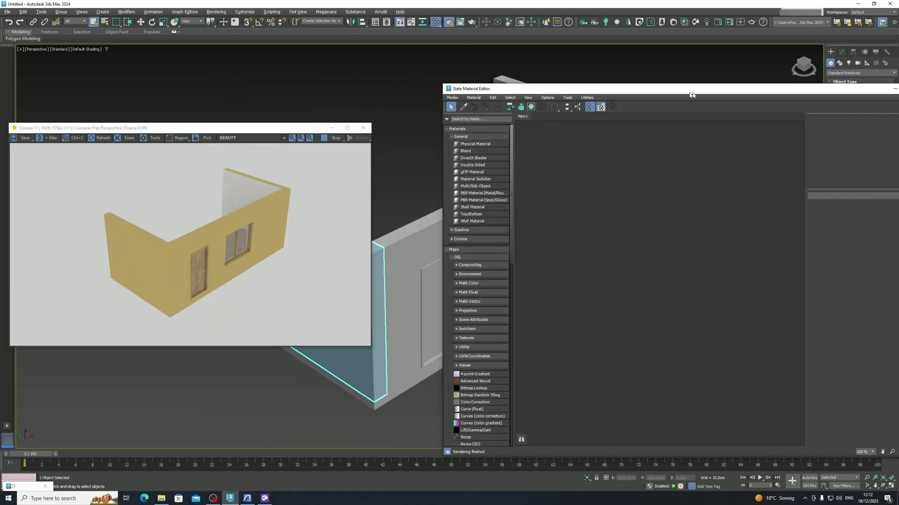
{"action": "left_click_drag", "start_coordinate": [302, 130], "coordinate": [309, 71]}
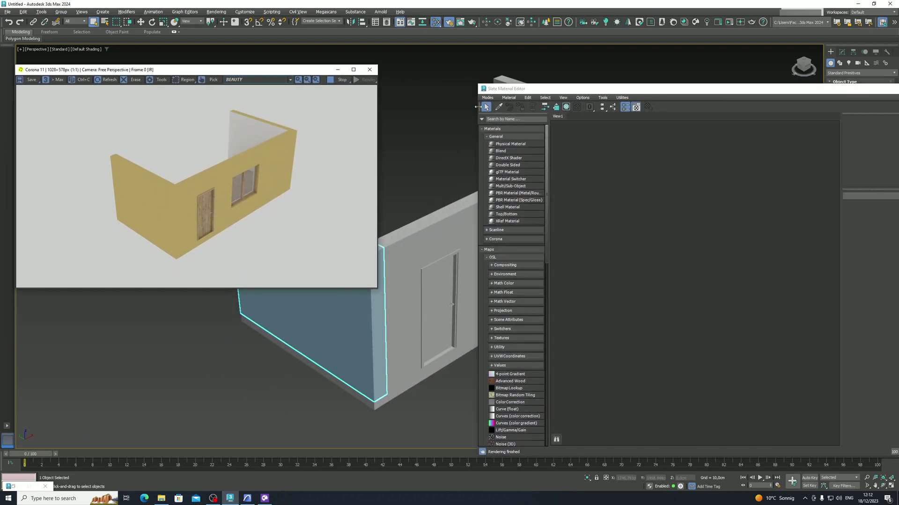
{"action": "left_click", "coordinate": [500, 107]}
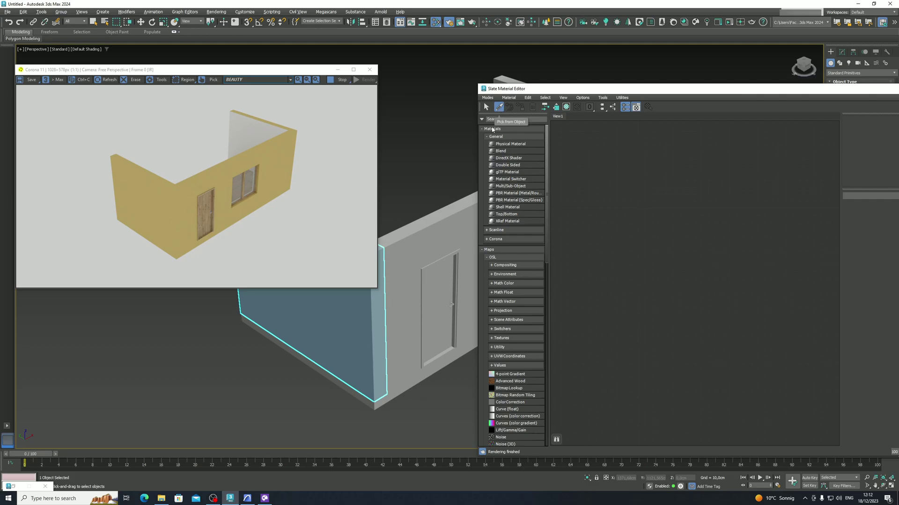
{"action": "left_click", "coordinate": [310, 327]}
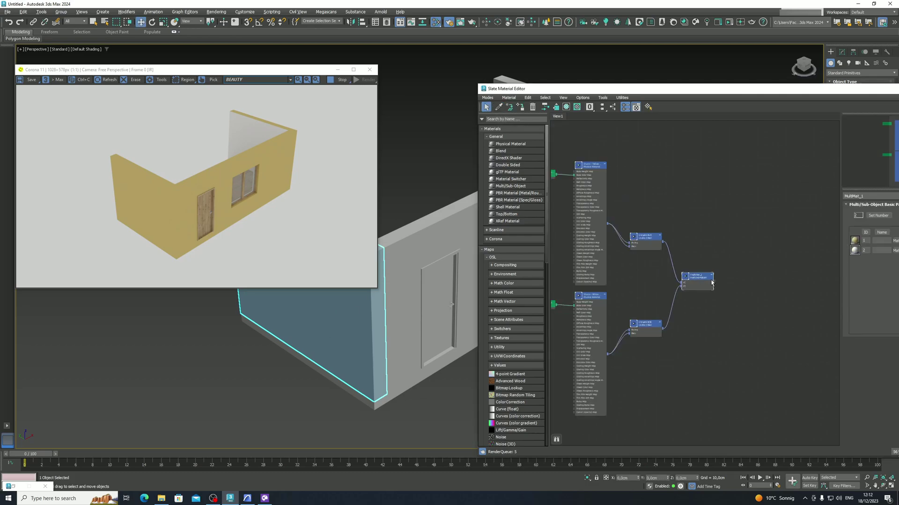
{"action": "mouse_move", "coordinate": [712, 282]}
{"action": "middle_mouse_down"}
{"action": "mouse_move", "coordinate": [764, 291]}
{"action": "mouse_move", "coordinate": [736, 314]}
{"action": "mouse_move", "coordinate": [700, 292]}
{"action": "mouse_move", "coordinate": [730, 265]}
{"action": "mouse_move", "coordinate": [706, 253]}
{"action": "middle_mouse_up"}
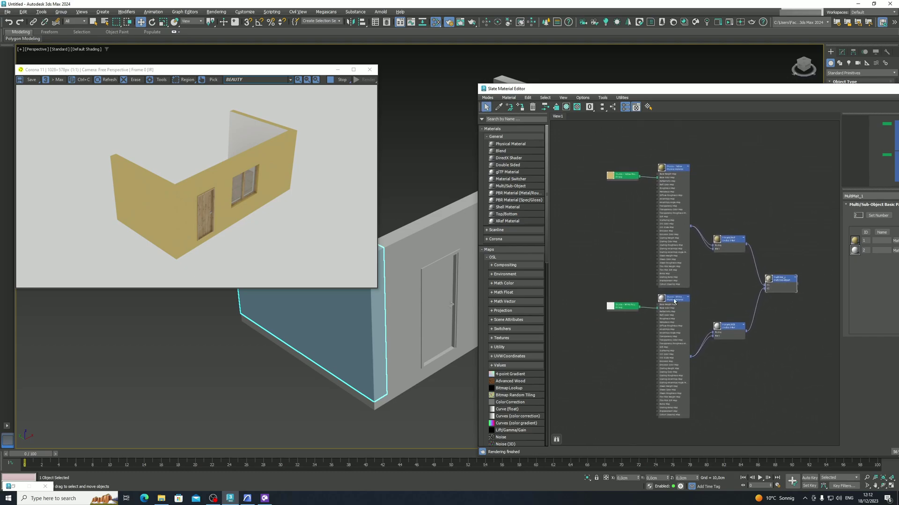
{"action": "scroll", "coordinate": [674, 301], "scroll_direction": "up", "scroll_amount": 3}
{"action": "scroll", "coordinate": [689, 278], "scroll_direction": "down", "scroll_amount": 2}
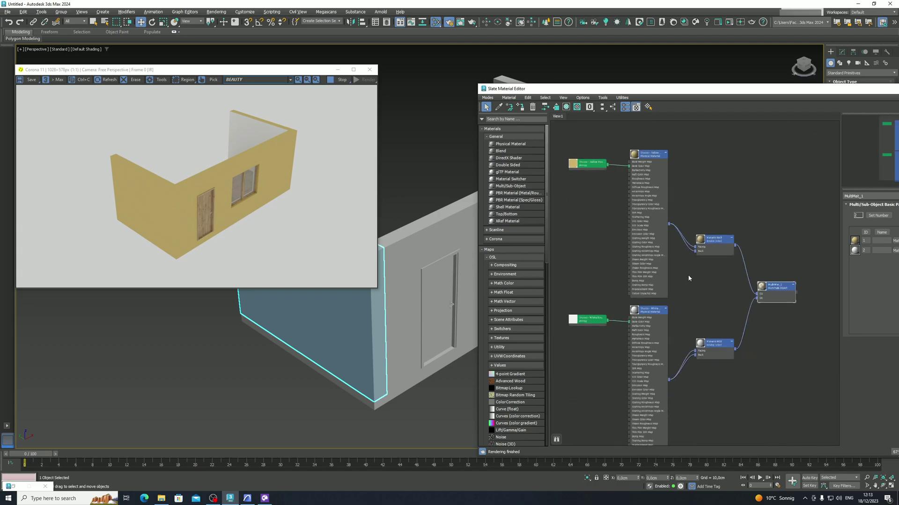
{"action": "scroll", "coordinate": [688, 278], "scroll_direction": "down", "scroll_amount": 2}
{"action": "scroll", "coordinate": [691, 288], "scroll_direction": "down", "scroll_amount": 1}
{"action": "middle_click_drag", "start_coordinate": [691, 287], "coordinate": [800, 256]}
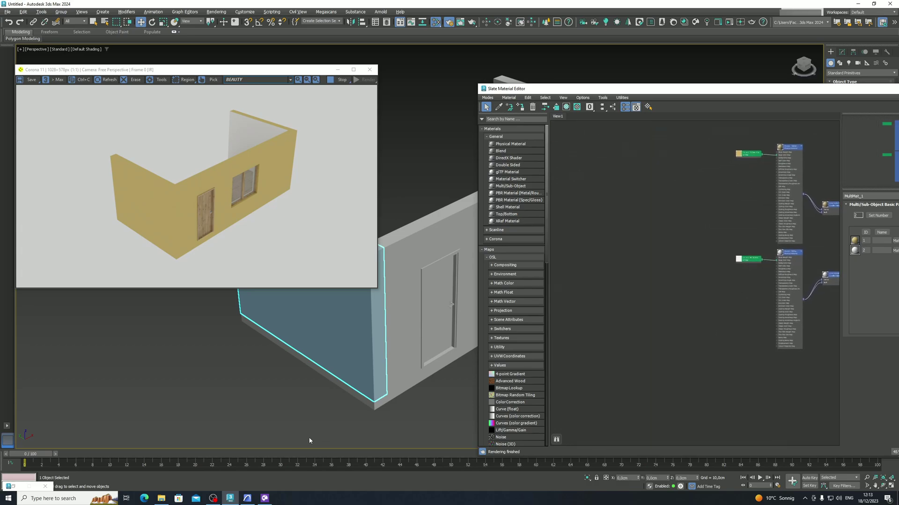
Import the Concrete Panel material from Chaos Cosmos into the Slate editor.
{"action": "left_click", "coordinate": [264, 498]}
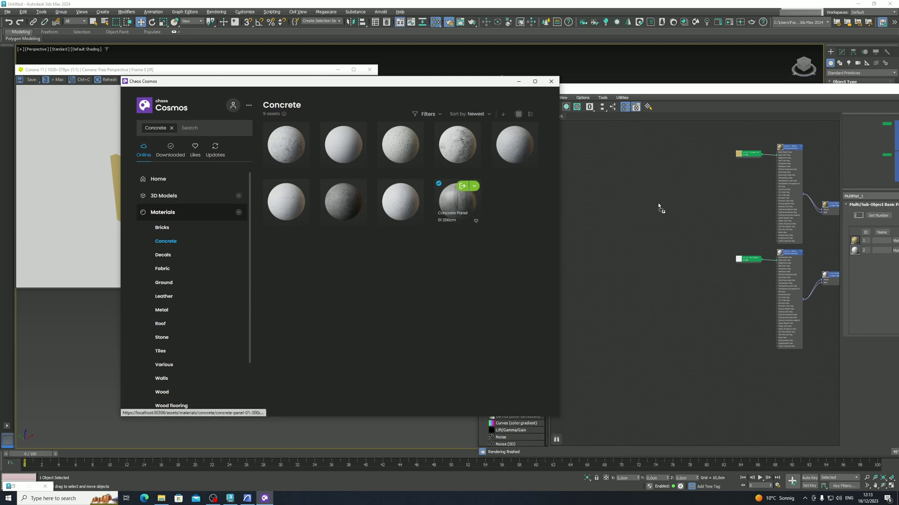
{"action": "left_click", "coordinate": [521, 83]}
{"action": "scroll", "coordinate": [694, 236], "scroll_direction": "down", "scroll_amount": 3}
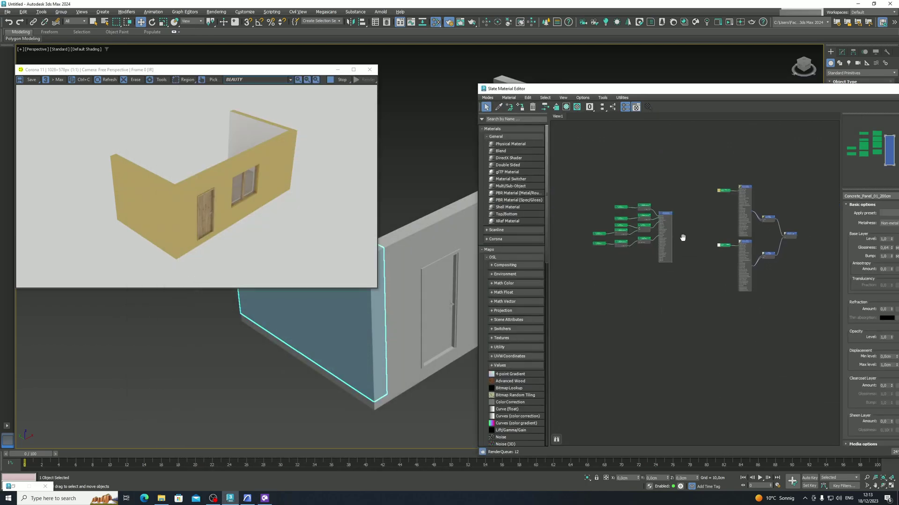
{"action": "scroll", "coordinate": [678, 239], "scroll_direction": "up", "scroll_amount": 4}
Wire the Concrete Panel output into the upper mix node and reconnect it to the final wall material.
{"action": "middle_click_drag", "start_coordinate": [672, 271], "coordinate": [624, 253]}
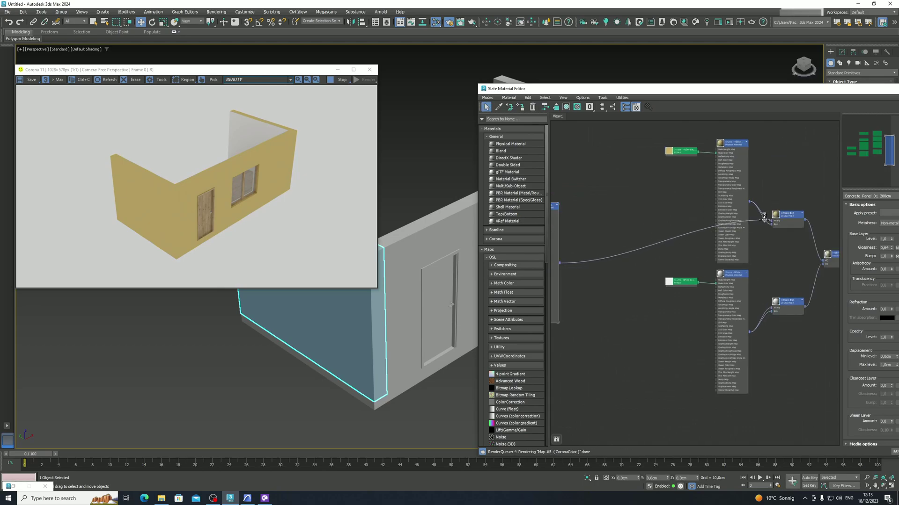
{"action": "left_click_drag", "start_coordinate": [703, 238], "coordinate": [716, 228]}
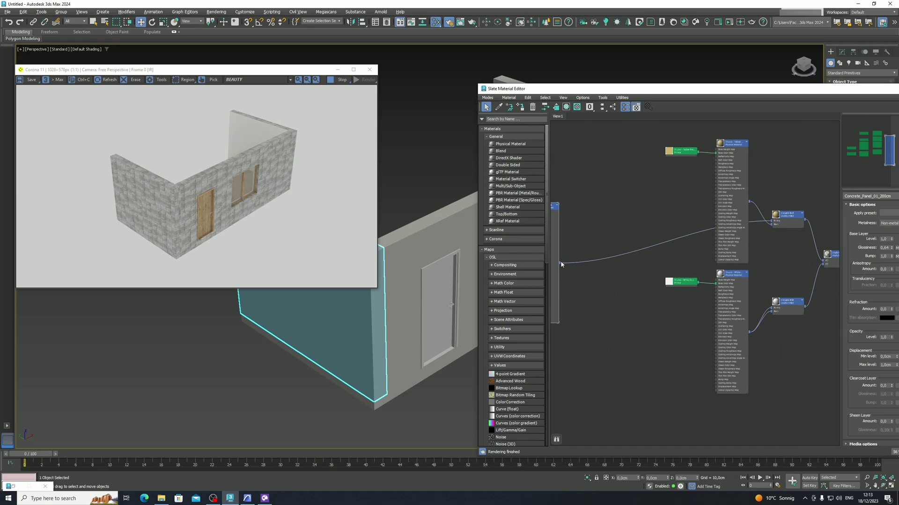
{"action": "left_click_drag", "start_coordinate": [559, 263], "coordinate": [771, 224]}
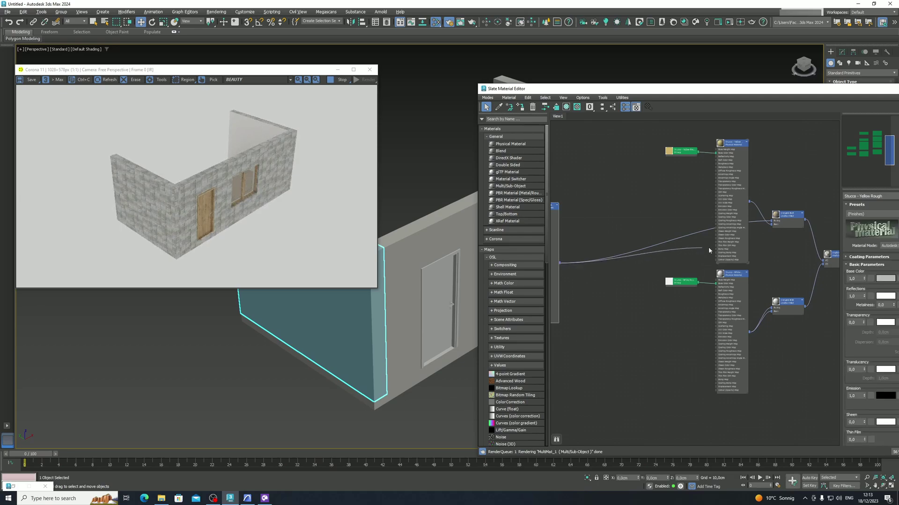
{"action": "middle_click_drag", "start_coordinate": [772, 229], "coordinate": [710, 248]}
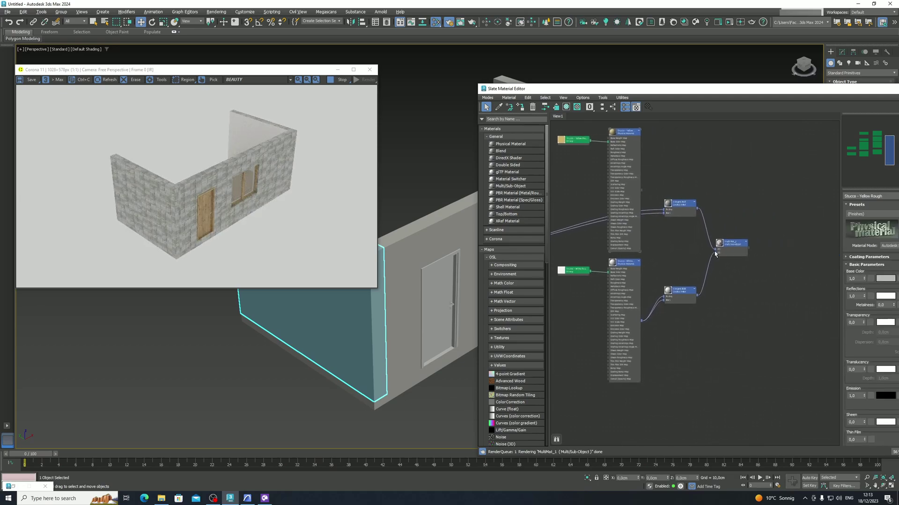
{"action": "left_click_drag", "start_coordinate": [715, 249], "coordinate": [695, 245]}
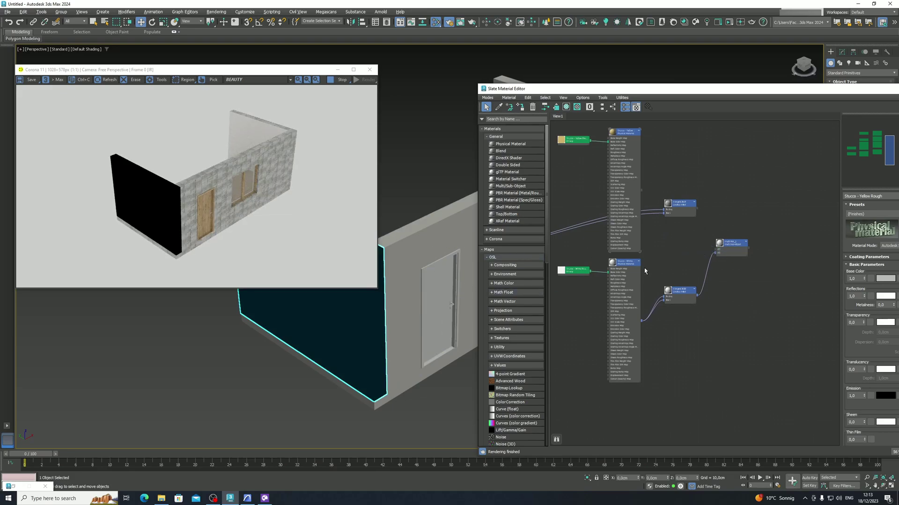
{"action": "left_click_drag", "start_coordinate": [718, 248], "coordinate": [716, 249]}
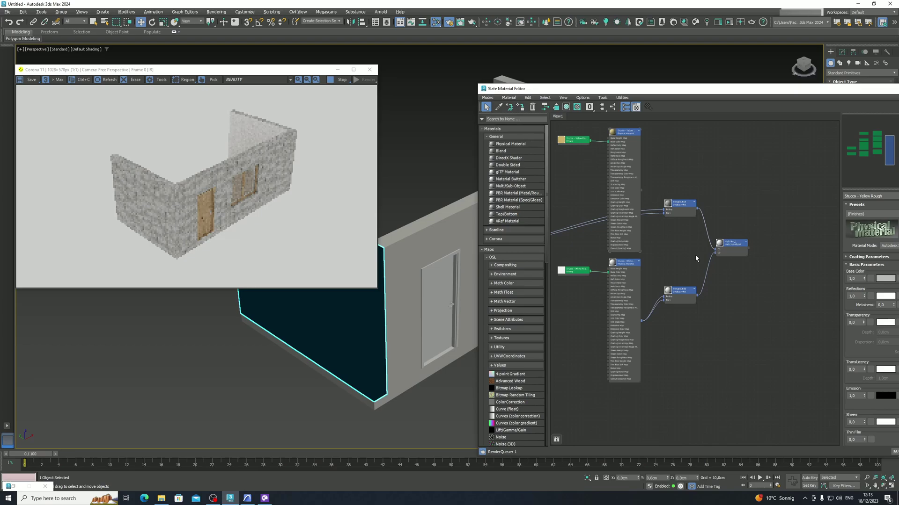
{"action": "middle_click_drag", "start_coordinate": [740, 317], "coordinate": [779, 331]}
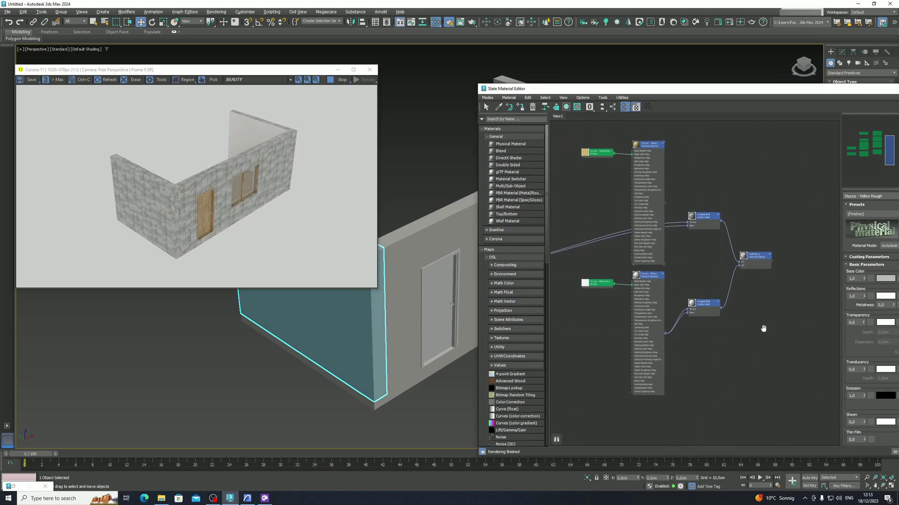
{"action": "mouse_move", "coordinate": [342, 331]}
{"action": "middle_mouse_down", "text": "alt"}
{"action": "mouse_move", "coordinate": [393, 373]}
{"action": "mouse_move", "coordinate": [395, 359]}
{"action": "middle_mouse_up", "text": "alt"}
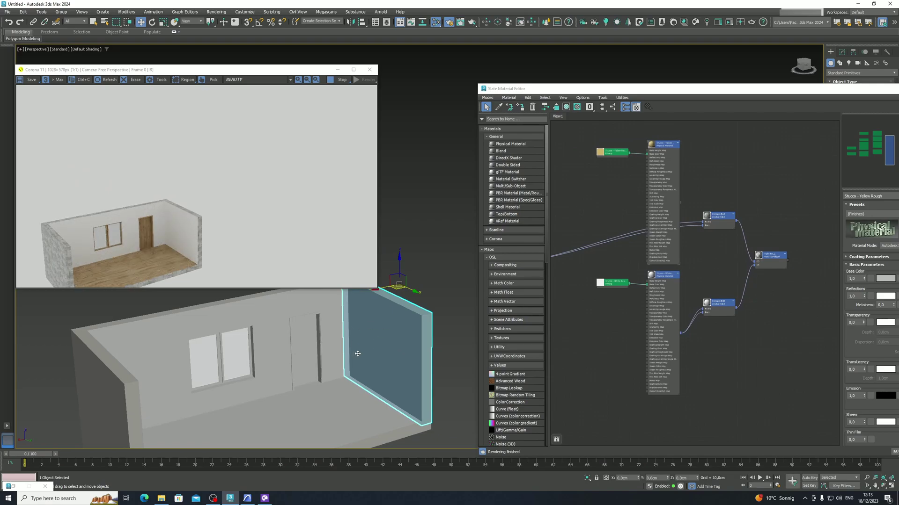
{"action": "mouse_move", "coordinate": [358, 353]}
{"action": "middle_mouse_down", "text": "alt"}
{"action": "mouse_move", "coordinate": [287, 353]}
{"action": "mouse_move", "coordinate": [297, 368]}
{"action": "mouse_move", "coordinate": [333, 352]}
{"action": "mouse_move", "coordinate": [279, 349]}
{"action": "middle_mouse_up", "text": "alt"}
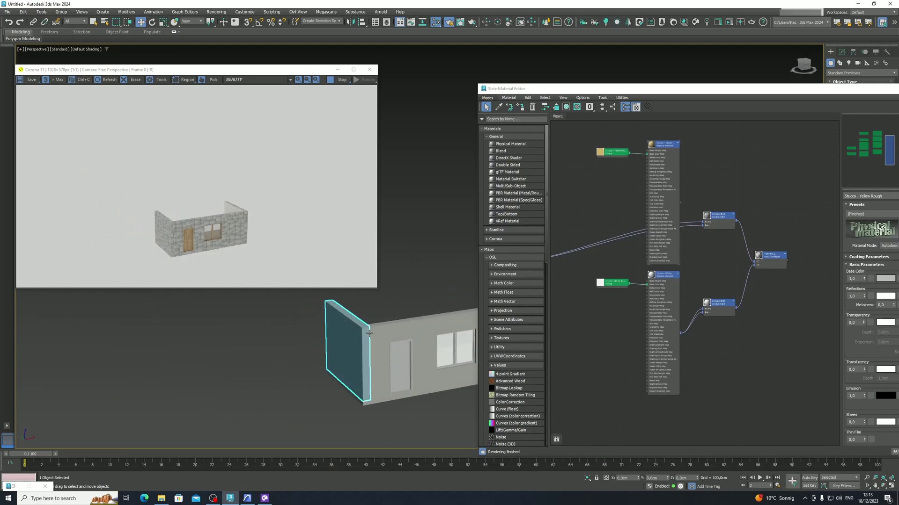
{"action": "mouse_move", "coordinate": [370, 333]}
{"action": "middle_mouse_down", "text": "alt"}
{"action": "mouse_move", "coordinate": [254, 337]}
{"action": "mouse_move", "coordinate": [296, 342]}
{"action": "middle_mouse_up", "text": "alt"}
{"action": "scroll", "coordinate": [607, 328], "scroll_direction": "down", "scroll_amount": 2}
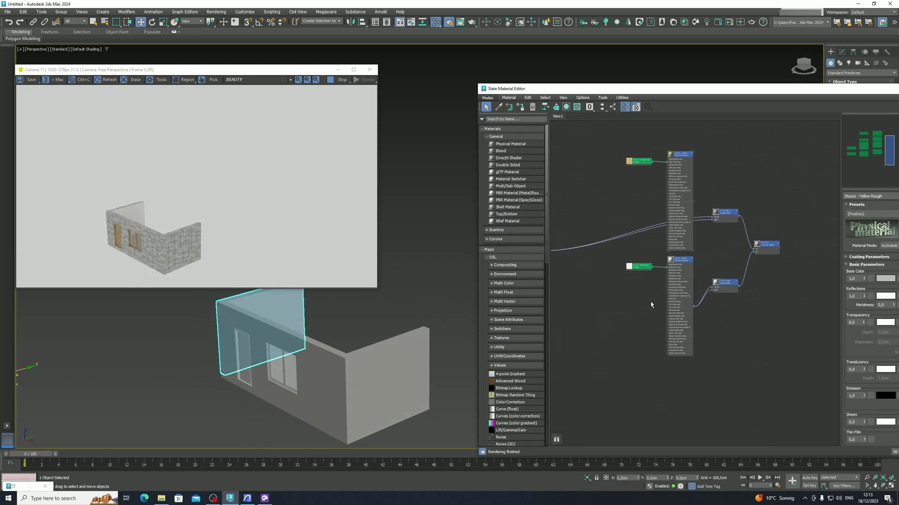
{"action": "scroll", "coordinate": [578, 279], "scroll_direction": "down", "scroll_amount": 2}
{"action": "mouse_move", "coordinate": [569, 266]}
{"action": "left_mouse_down"}
{"action": "mouse_move", "coordinate": [590, 259]}
{"action": "mouse_move", "coordinate": [600, 268]}
{"action": "left_mouse_up"}
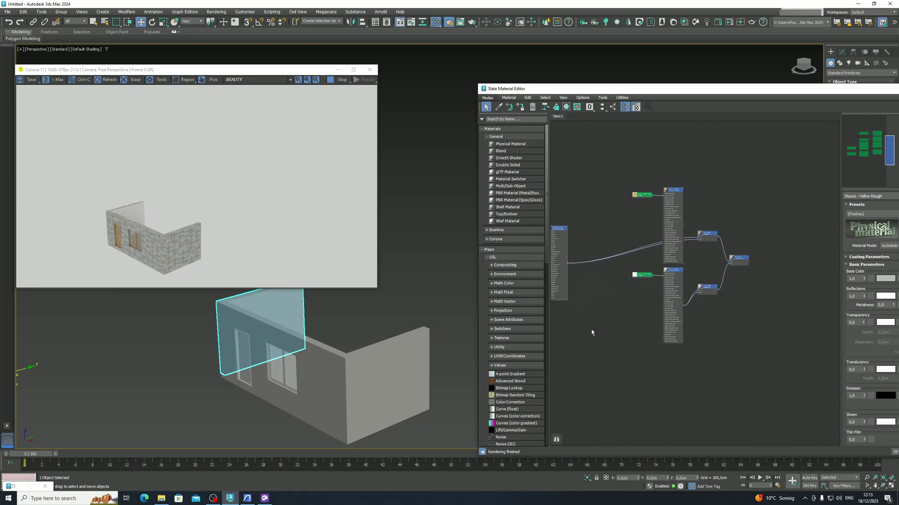
Download a rough-rocks concrete material from Chaos Cosmos and bring it into the node graph.
{"action": "left_click", "coordinate": [264, 498]}
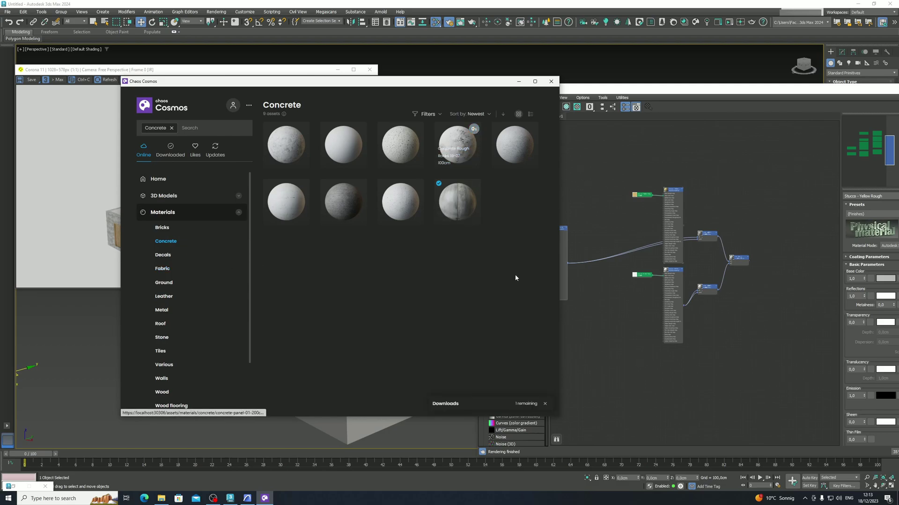
{"action": "mouse_move", "coordinate": [464, 84]}
{"action": "left_mouse_down"}
{"action": "mouse_move", "coordinate": [392, 111]}
{"action": "mouse_move", "coordinate": [341, 170]}
{"action": "mouse_move", "coordinate": [334, 331]}
{"action": "left_mouse_up"}
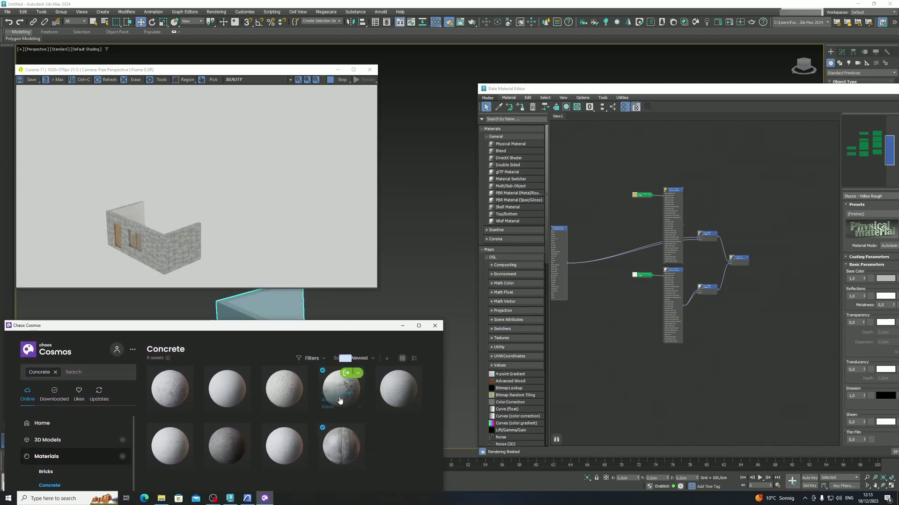
{"action": "left_click_drag", "start_coordinate": [342, 395], "coordinate": [571, 353]}
{"action": "scroll", "coordinate": [575, 403], "scroll_direction": "up", "scroll_amount": 2}
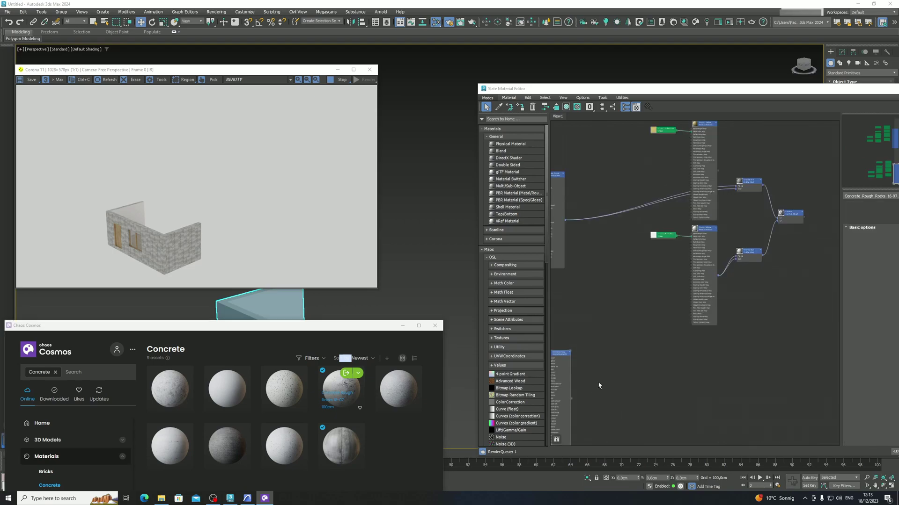
{"action": "left_click", "coordinate": [592, 393]}
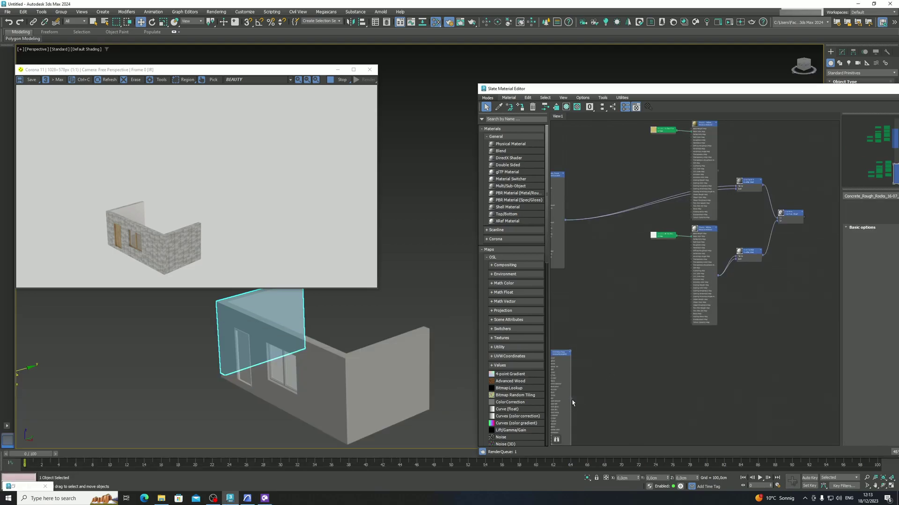
Connect the rough-rocks concrete output to the lower Double Sided node and inspect the inner walls.
{"action": "left_click_drag", "start_coordinate": [571, 398], "coordinate": [738, 261]}
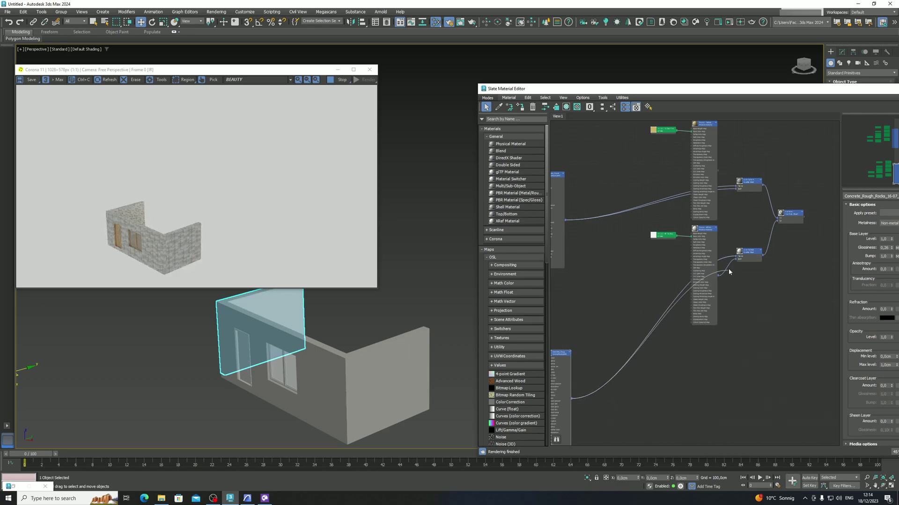
{"action": "left_click_drag", "start_coordinate": [608, 405], "coordinate": [739, 256]}
{"action": "mouse_move", "coordinate": [360, 345]}
{"action": "middle_mouse_down", "text": "alt"}
{"action": "mouse_move", "coordinate": [208, 332]}
{"action": "mouse_move", "coordinate": [280, 361]}
{"action": "middle_mouse_up", "text": "alt"}
{"action": "scroll", "coordinate": [294, 357], "scroll_direction": "up", "scroll_amount": 5}
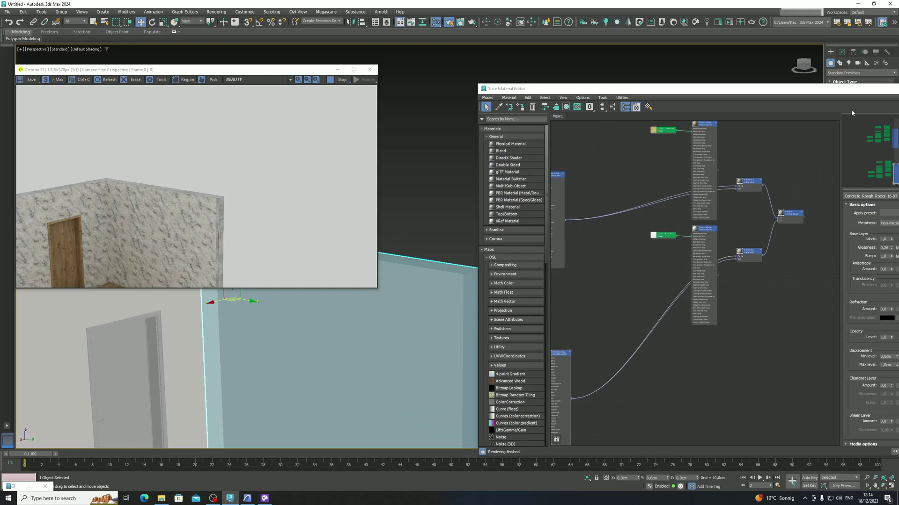
Close the Slate editor and give the end wall a UVW Map modifier with Box mapping.
{"action": "left_click_drag", "start_coordinate": [870, 92], "coordinate": [805, 91]}
{"action": "key", "text": "m"}
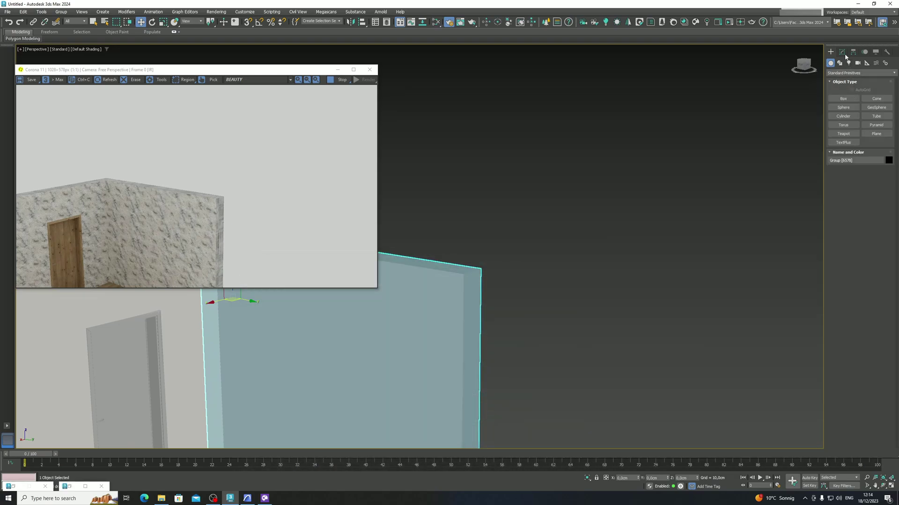
{"action": "left_click", "coordinate": [842, 52]}
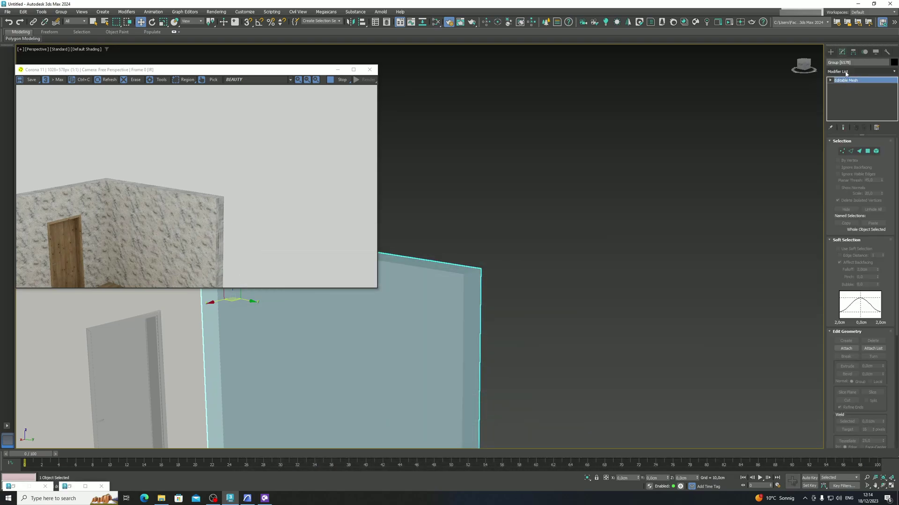
{"action": "left_click", "coordinate": [846, 73]}
{"action": "type", "text": "uvw"}
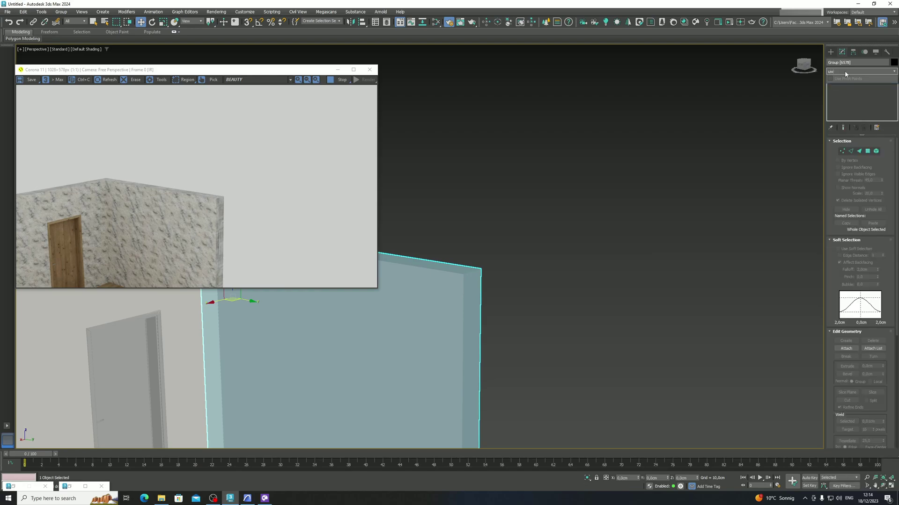
{"action": "type", "text": "u"}
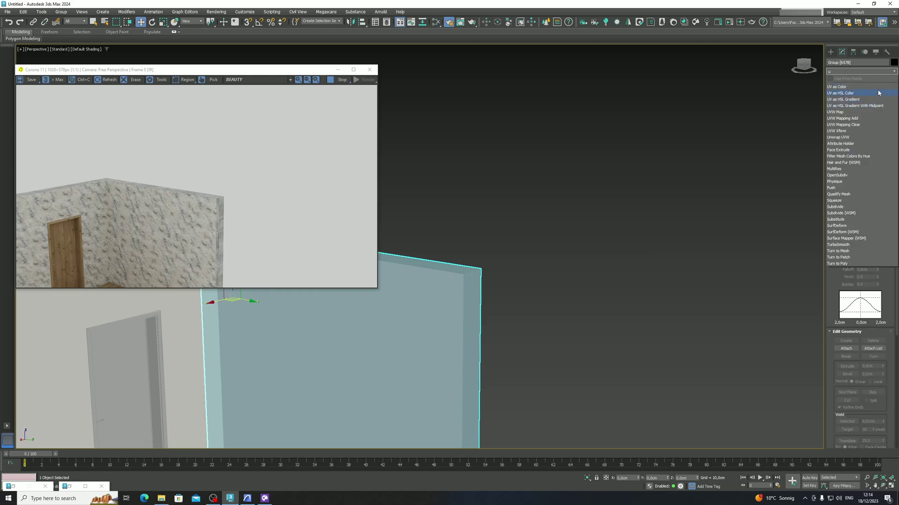
{"action": "left_click", "coordinate": [842, 113]}
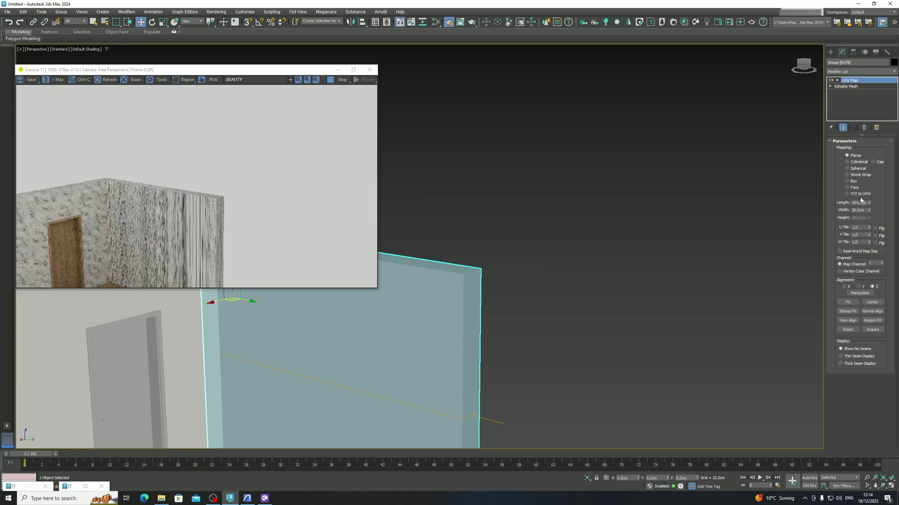
{"action": "left_click", "coordinate": [853, 182]}
{"action": "scroll", "coordinate": [400, 275], "scroll_direction": "down", "scroll_amount": 3}
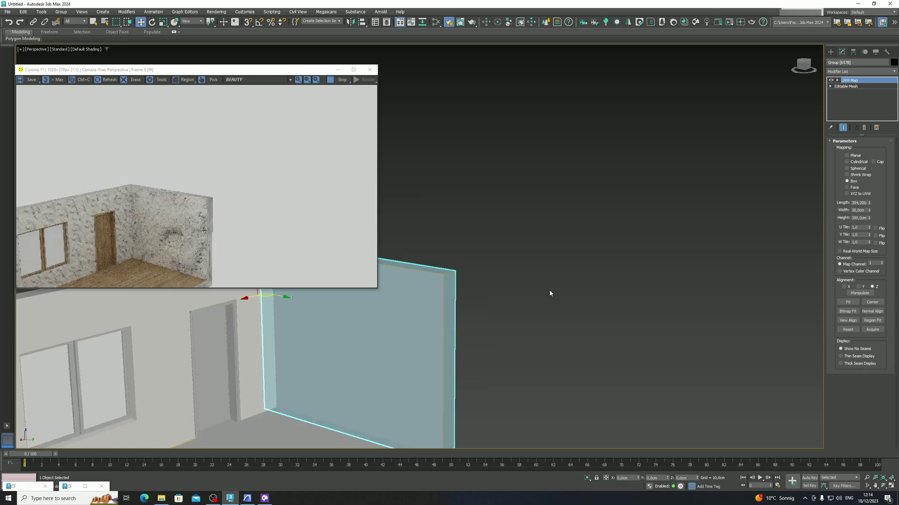
{"action": "mouse_move", "coordinate": [549, 289]}
{"action": "middle_mouse_down", "text": "alt"}
{"action": "mouse_move", "coordinate": [479, 317]}
{"action": "mouse_move", "coordinate": [477, 283]}
{"action": "mouse_move", "coordinate": [487, 282]}
{"action": "middle_mouse_up", "text": "alt"}
{"action": "scroll", "coordinate": [470, 307], "scroll_direction": "down", "scroll_amount": 3}
{"action": "scroll", "coordinate": [594, 251], "scroll_direction": "down", "scroll_amount": 2}
{"action": "scroll", "coordinate": [587, 254], "scroll_direction": "down", "scroll_amount": 3}
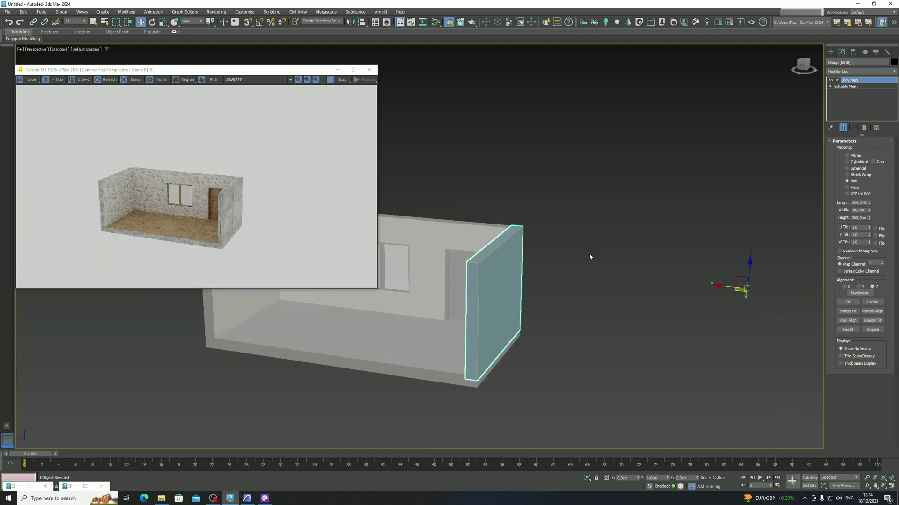
{"action": "middle_click_drag", "start_coordinate": [588, 255], "coordinate": [513, 253], "text": "alt"}
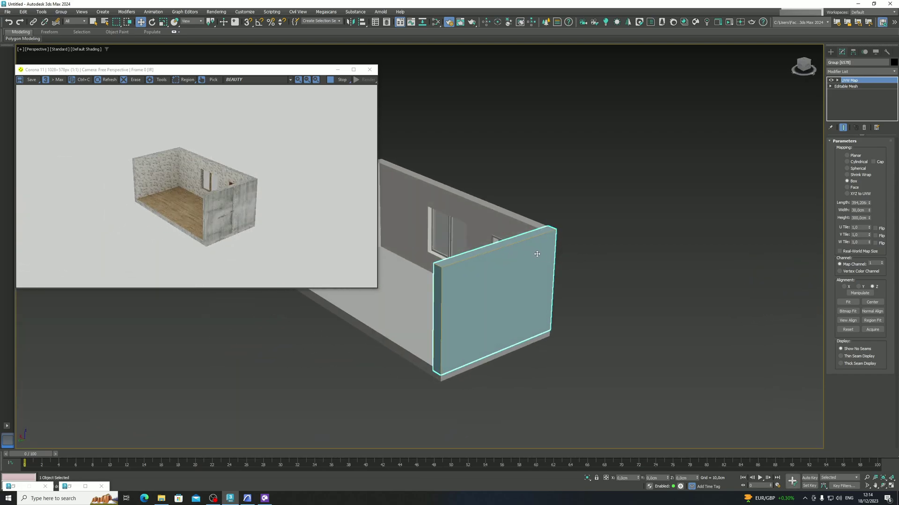
{"action": "mouse_move", "coordinate": [567, 256]}
{"action": "middle_mouse_down", "text": "alt"}
{"action": "mouse_move", "coordinate": [532, 262]}
{"action": "mouse_move", "coordinate": [475, 247]}
{"action": "mouse_move", "coordinate": [511, 286]}
{"action": "middle_mouse_up", "text": "alt"}
{"action": "scroll", "coordinate": [487, 262], "scroll_direction": "up", "scroll_amount": 4}
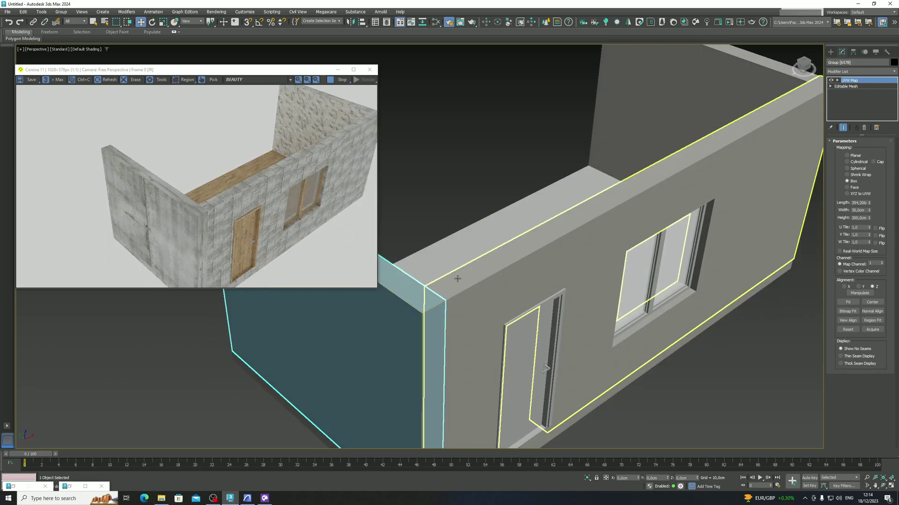
{"action": "middle_click_drag", "start_coordinate": [487, 289], "coordinate": [487, 262], "text": "alt"}
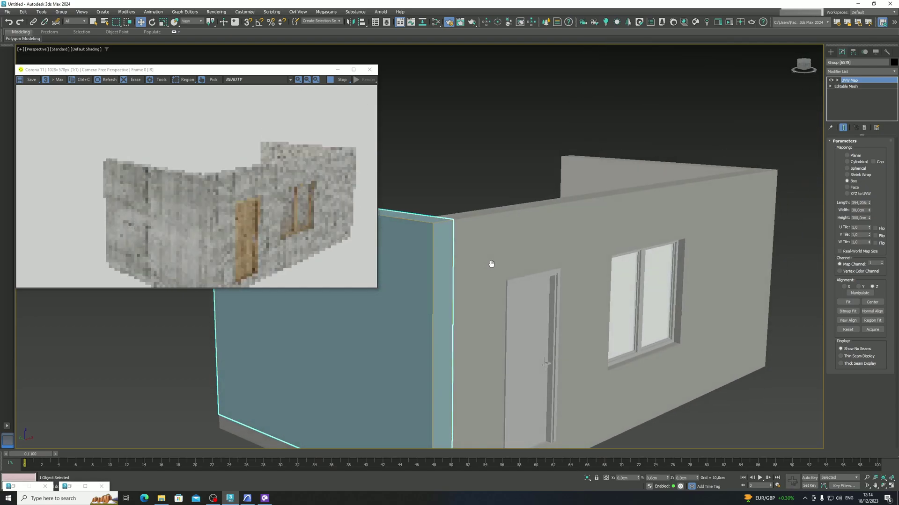